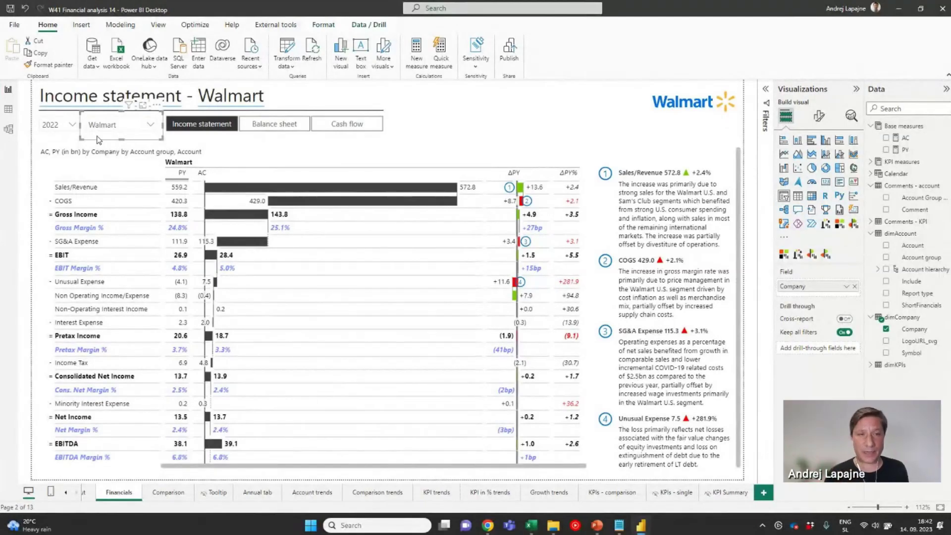
Switch the company slicer to Coca-Cola, then to PepsiCo, to show PepsiCo's 2022 income statement.
{"action": "left_click", "coordinate": [150, 124]}
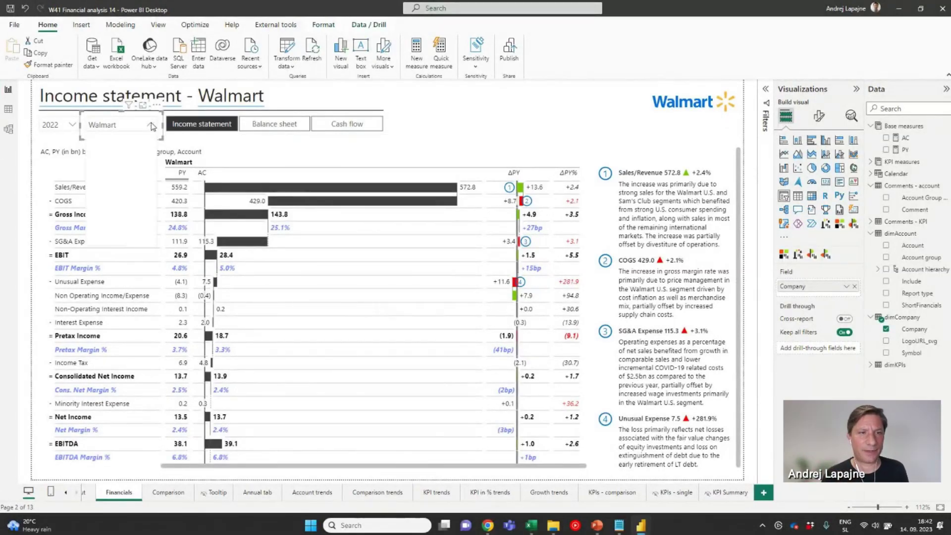
{"action": "left_click", "coordinate": [110, 167]}
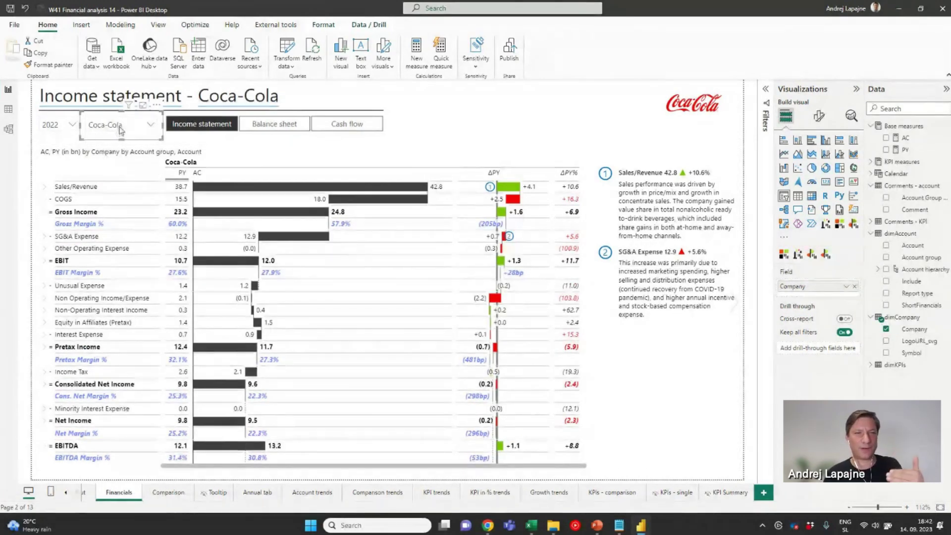
{"action": "left_click", "coordinate": [119, 129]}
{"action": "left_click", "coordinate": [118, 182]}
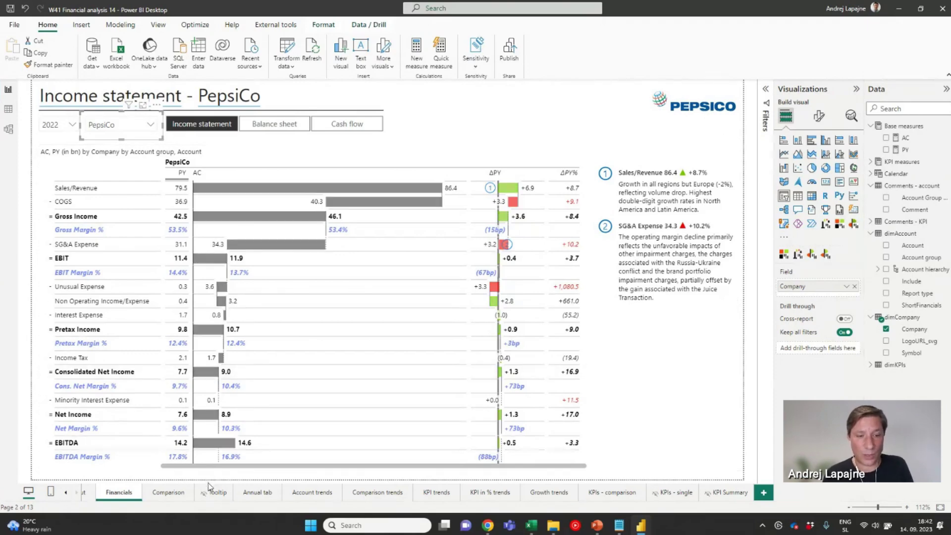
On the Comparison page, swap Nike and Adidas for Tesla and General Motors in the company slicer.
{"action": "left_click", "coordinate": [173, 492]}
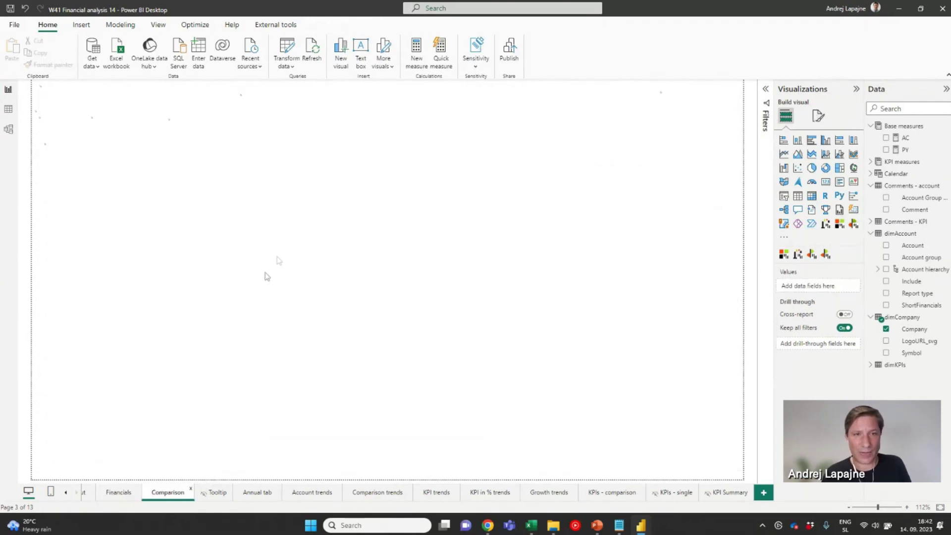
{"action": "left_click", "coordinate": [399, 143]}
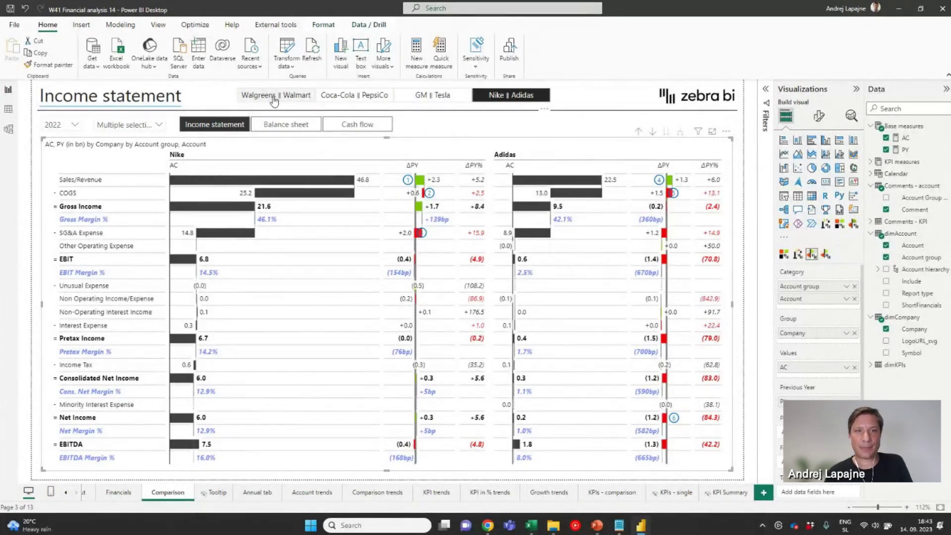
{"action": "left_click", "coordinate": [128, 125]}
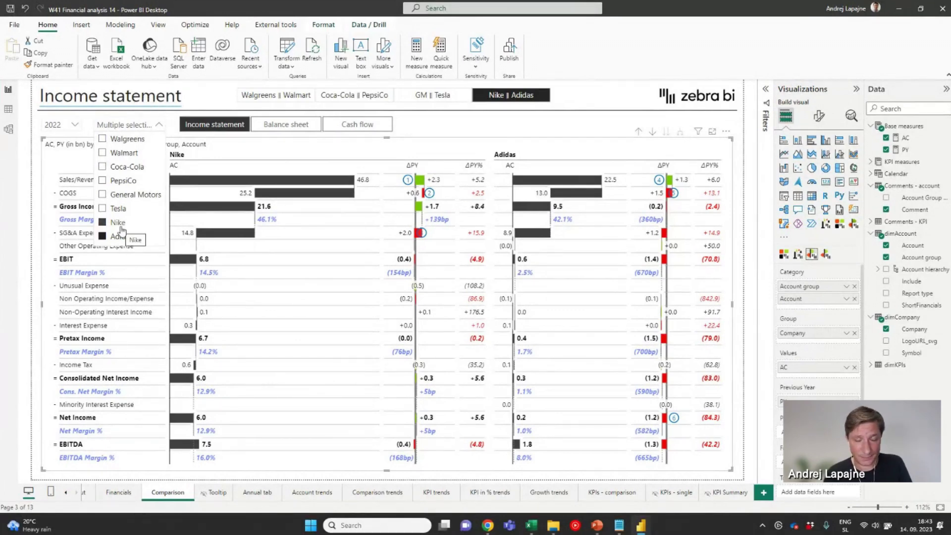
{"action": "left_click", "coordinate": [103, 222]}
{"action": "left_click", "coordinate": [102, 208]}
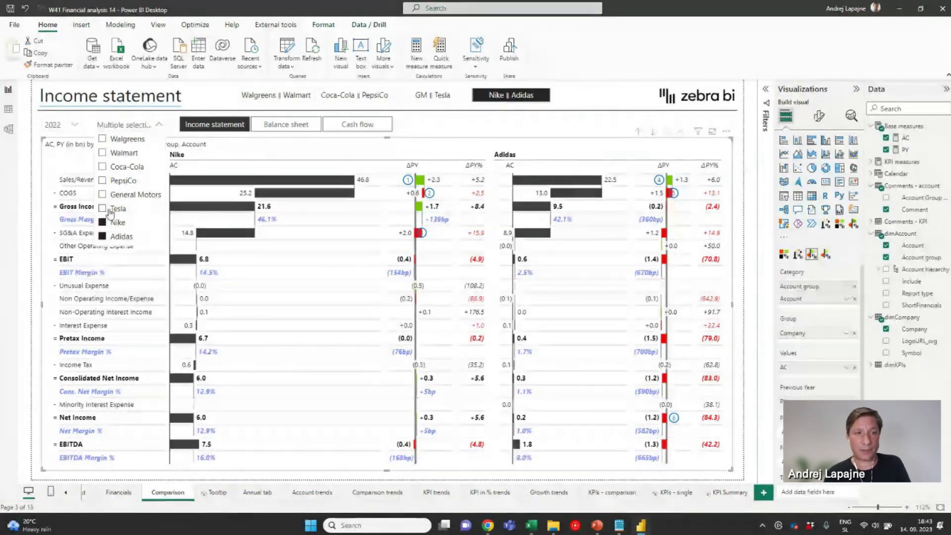
{"action": "left_click", "coordinate": [102, 195]}
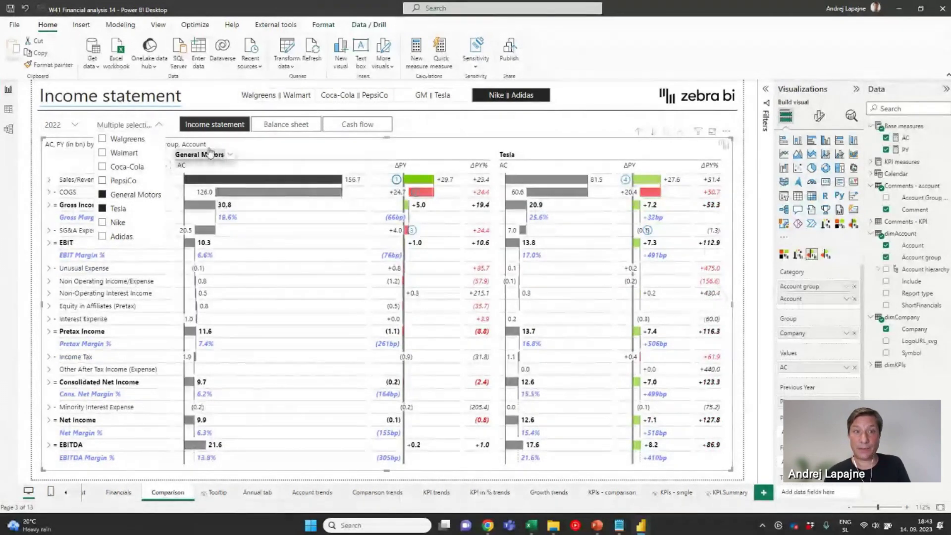
{"action": "left_click", "coordinate": [428, 141]}
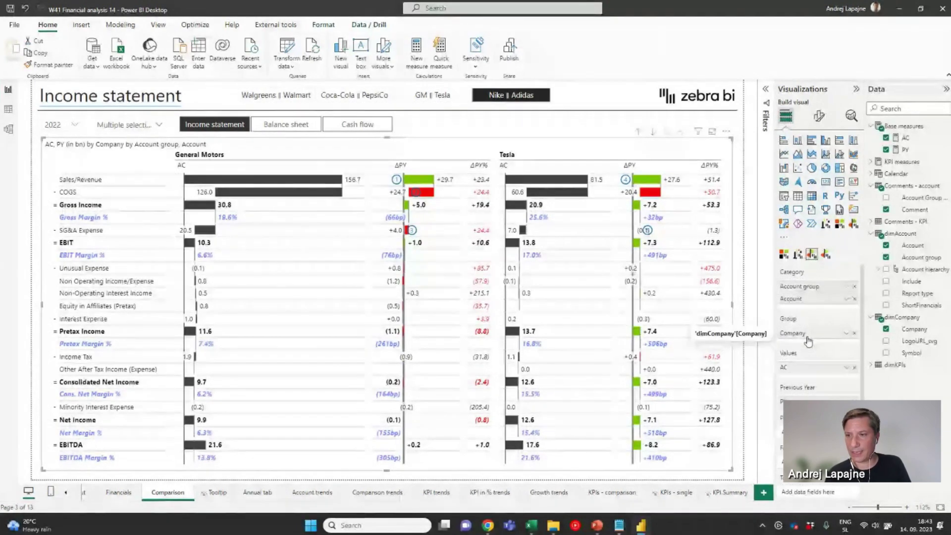
{"action": "left_click", "coordinate": [854, 335]}
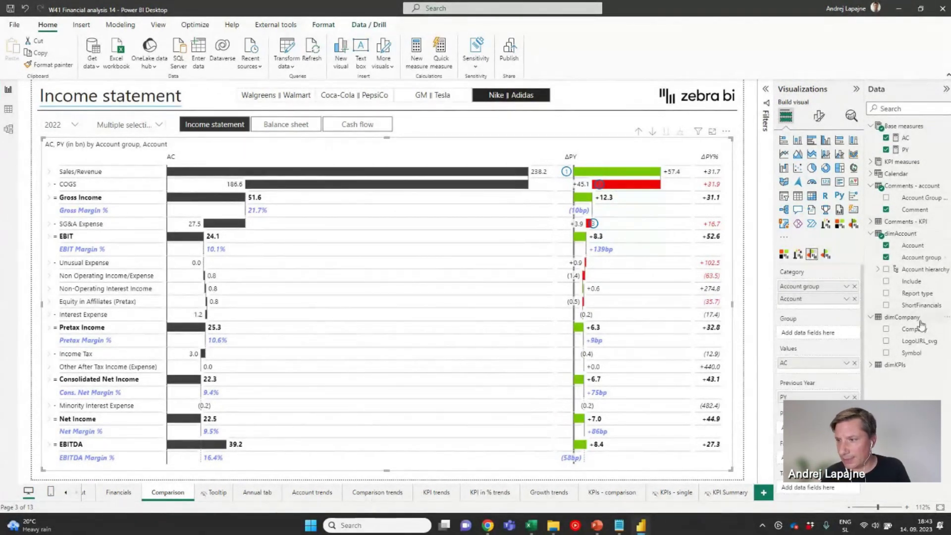
{"action": "left_click_drag", "start_coordinate": [922, 335], "coordinate": [835, 334]}
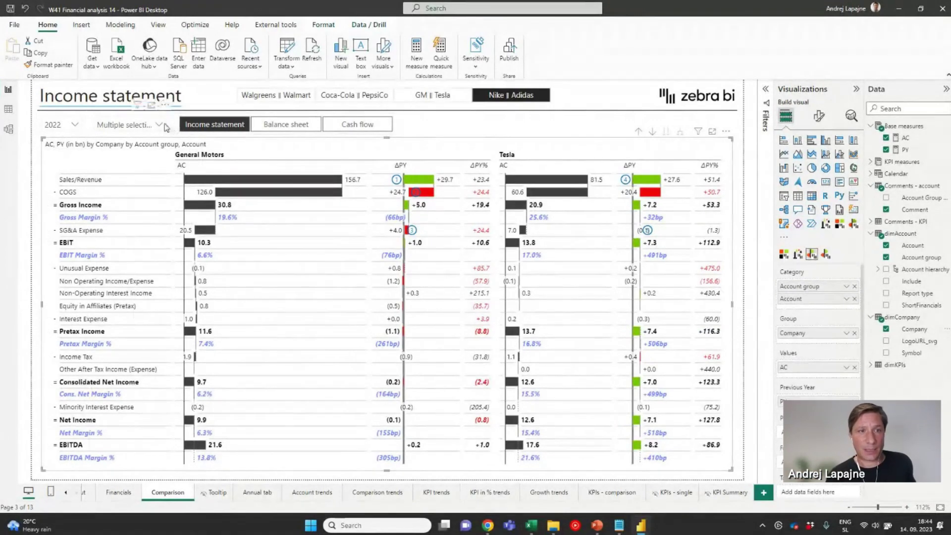
{"action": "left_click", "coordinate": [162, 124]}
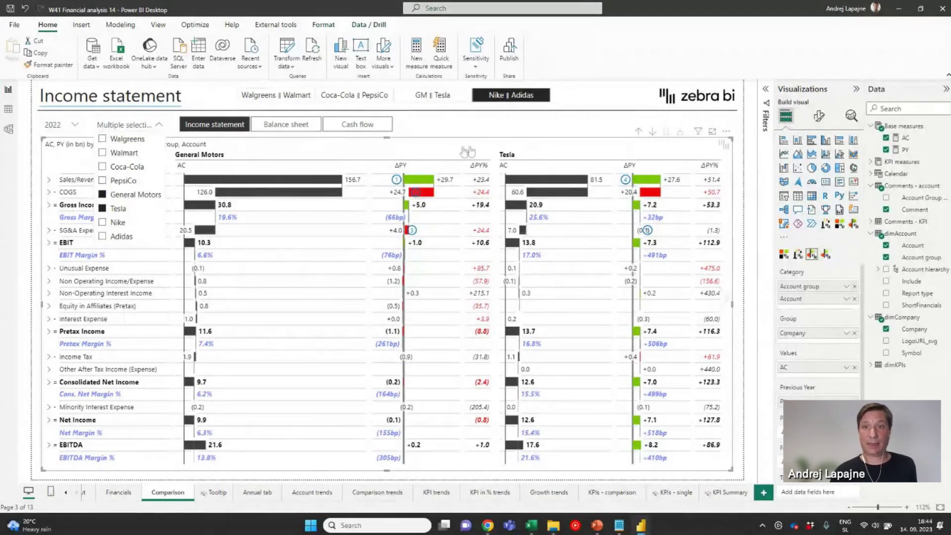
{"action": "left_click", "coordinate": [487, 134]}
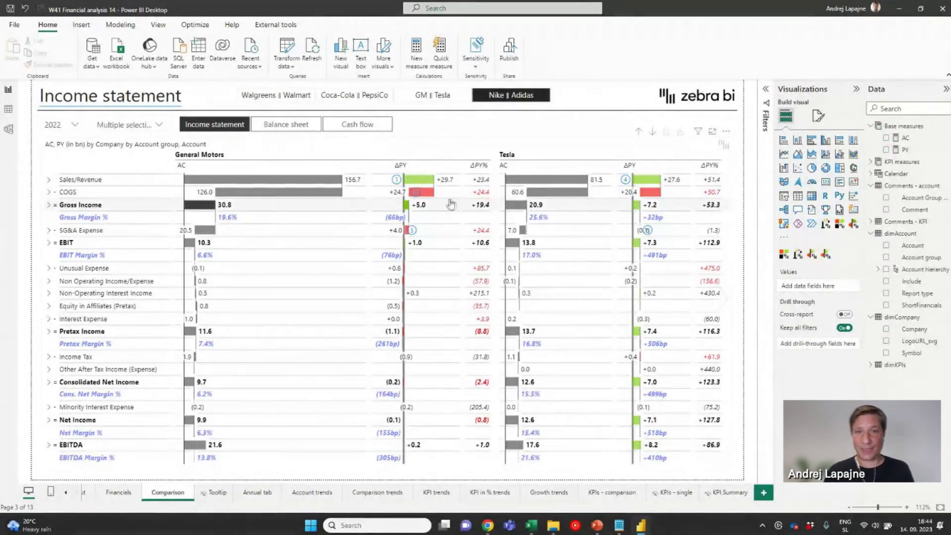
{"action": "mouse_move", "coordinate": [577, 197]}
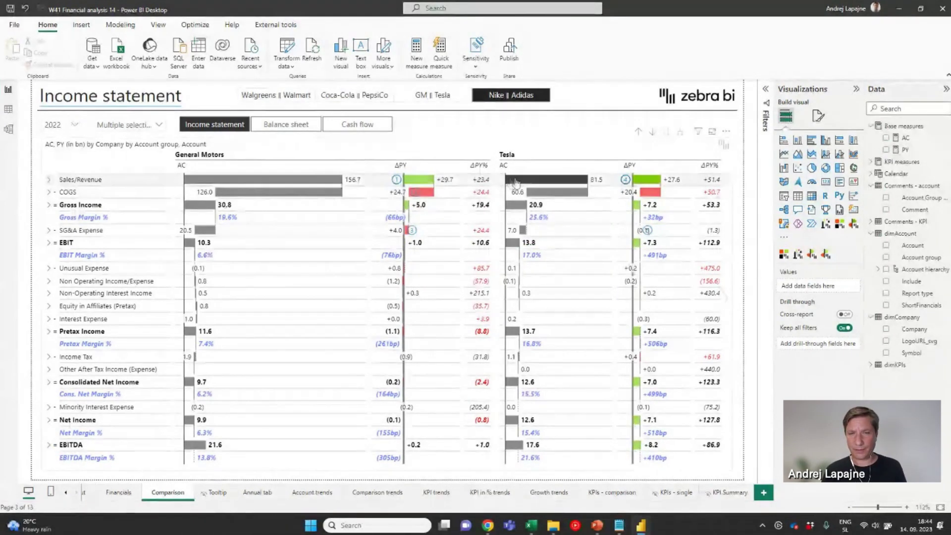
{"action": "mouse_move", "coordinate": [329, 227]}
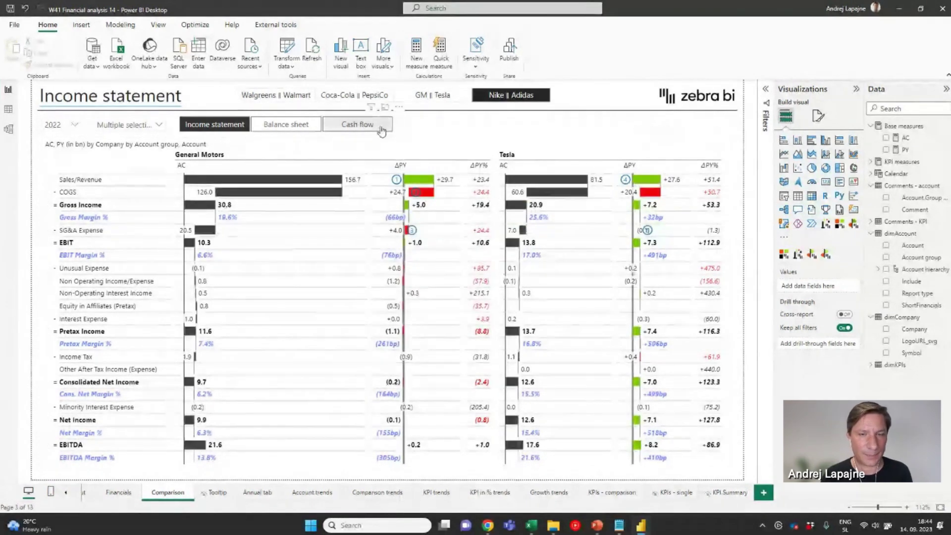
{"action": "mouse_move", "coordinate": [317, 187]}
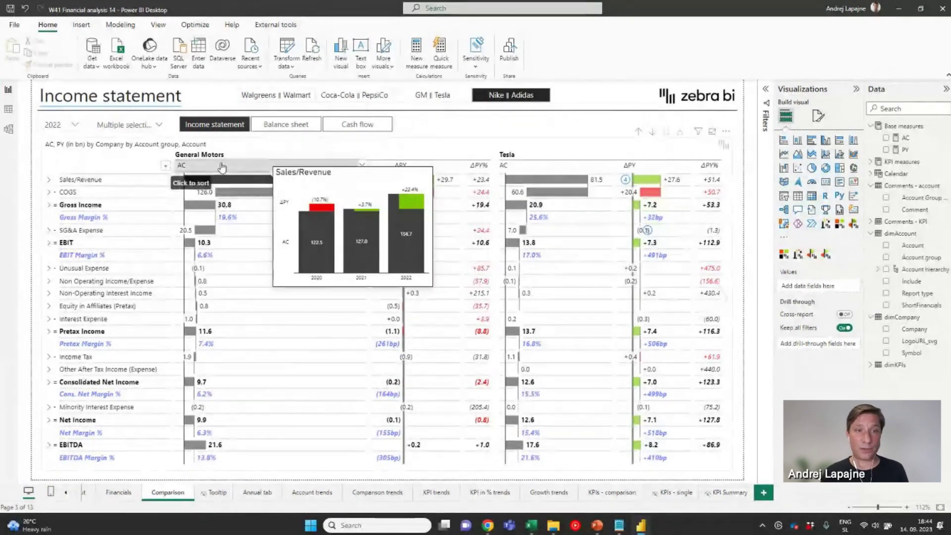
{"action": "mouse_move", "coordinate": [556, 185]}
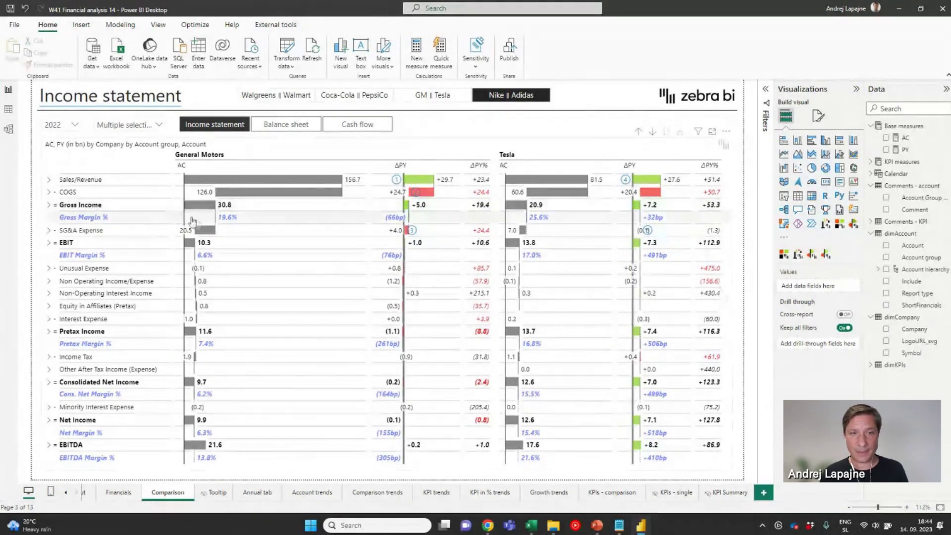
{"action": "mouse_move", "coordinate": [346, 206]}
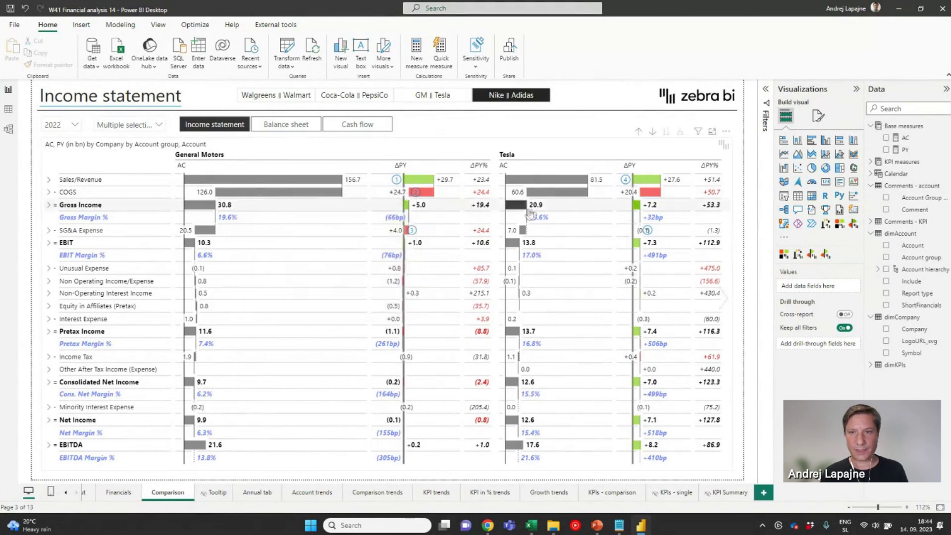
{"action": "mouse_move", "coordinate": [542, 213]}
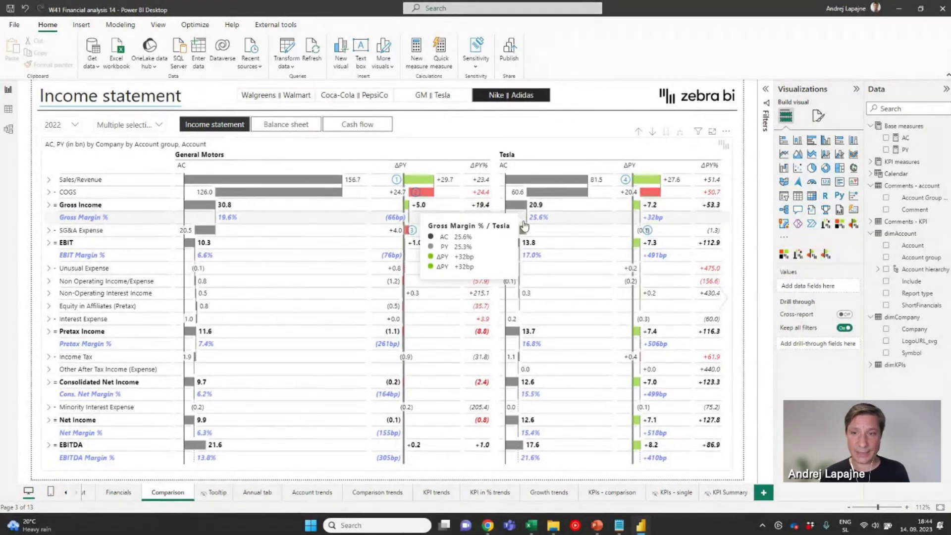
{"action": "mouse_move", "coordinate": [389, 216]}
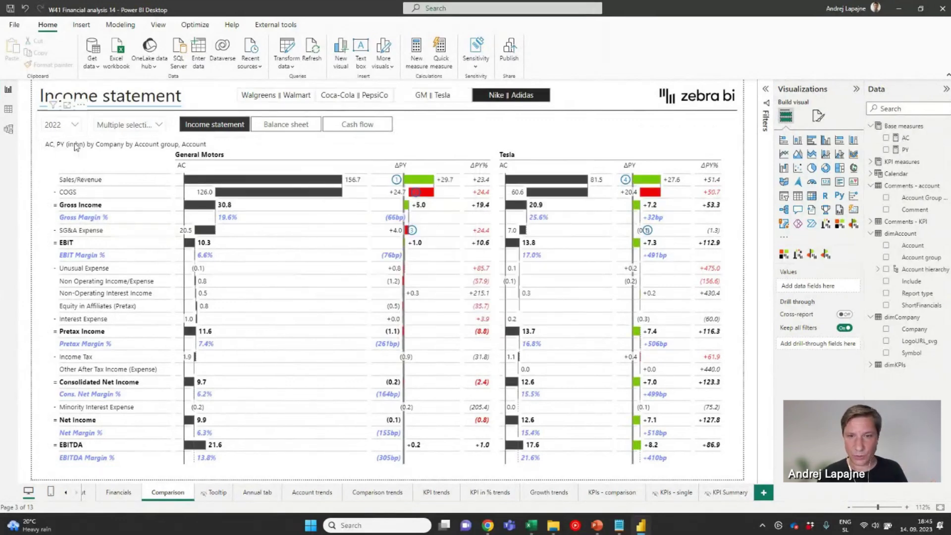
{"action": "mouse_move", "coordinate": [517, 254]}
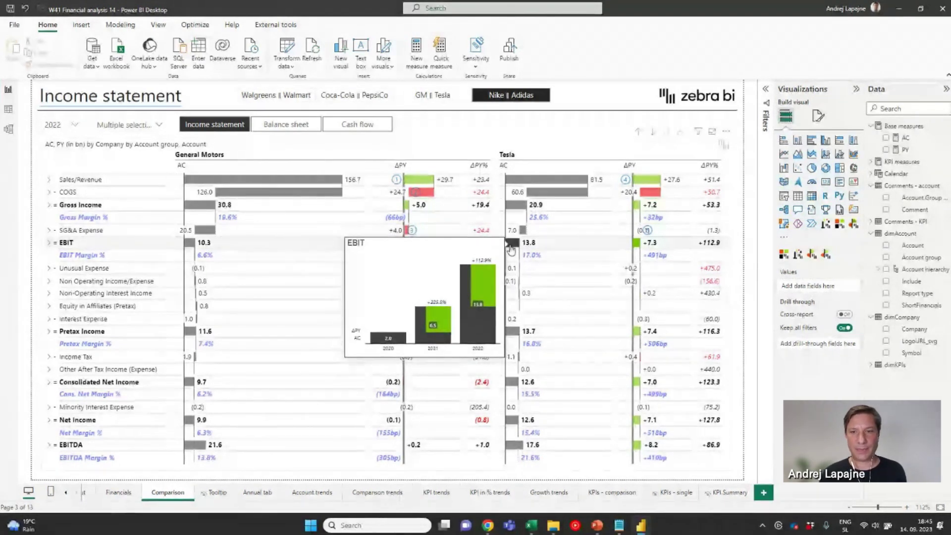
{"action": "mouse_move", "coordinate": [214, 251]}
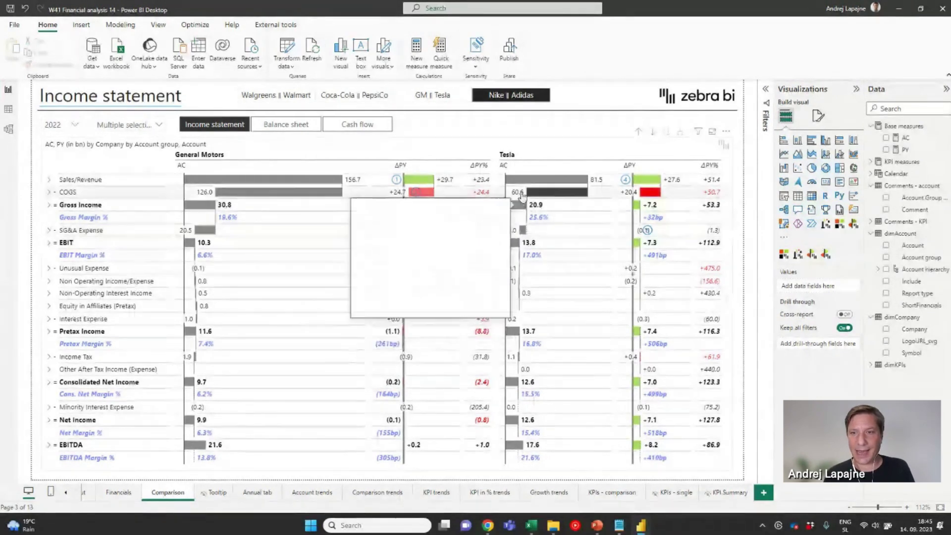
{"action": "mouse_move", "coordinate": [524, 191]}
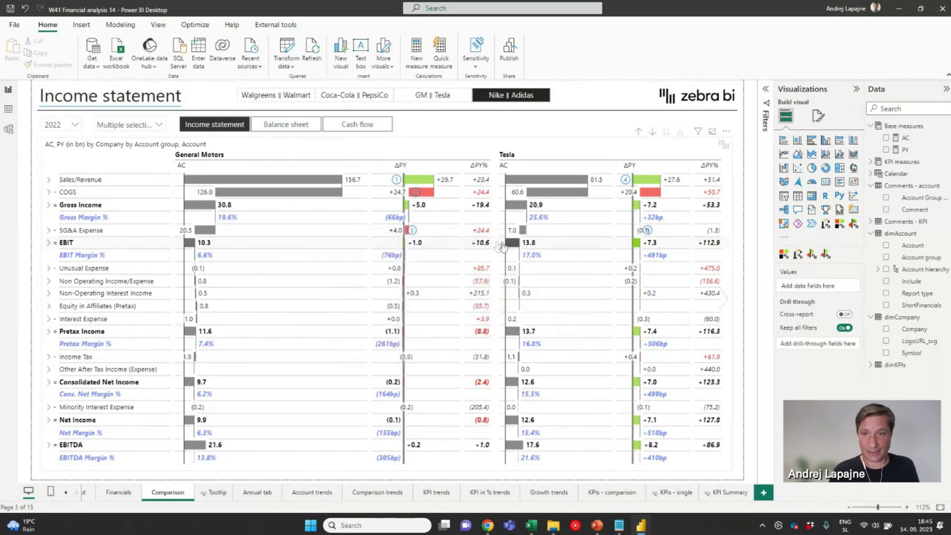
{"action": "mouse_move", "coordinate": [196, 248]}
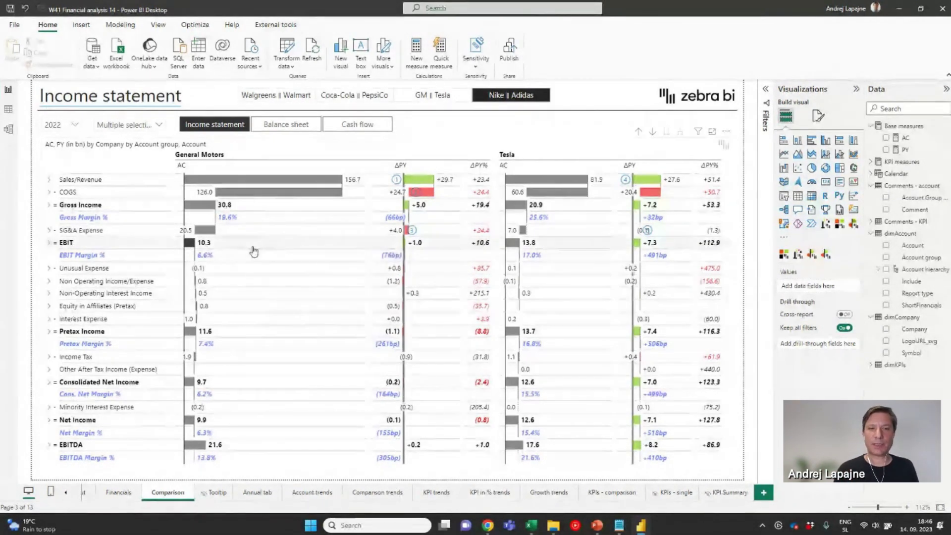
{"action": "mouse_move", "coordinate": [253, 252]}
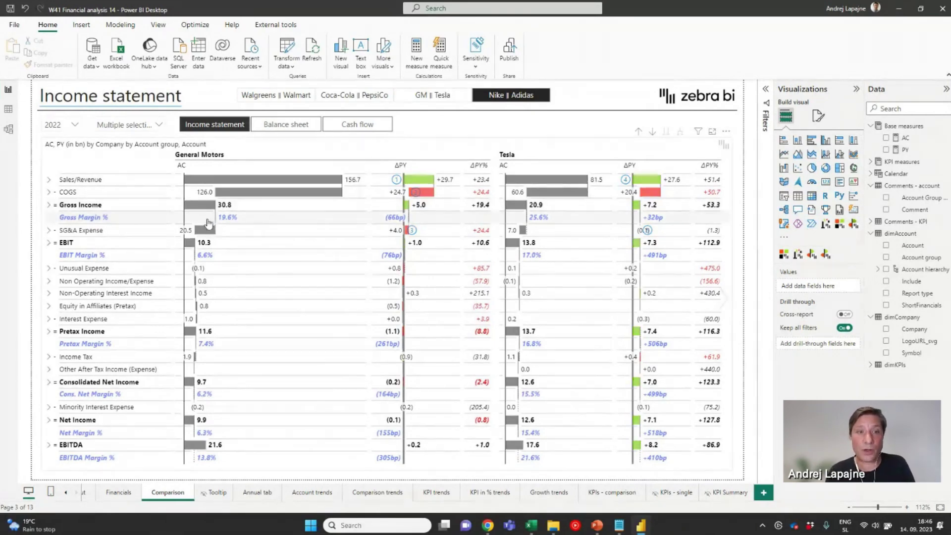
{"action": "mouse_move", "coordinate": [202, 229]}
{"action": "mouse_move", "coordinate": [211, 209]}
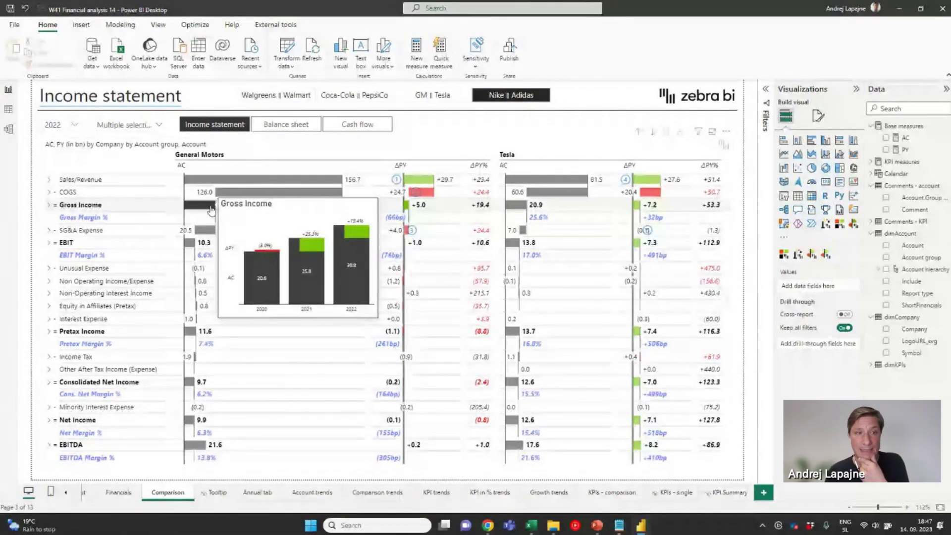
{"action": "mouse_move", "coordinate": [197, 249]}
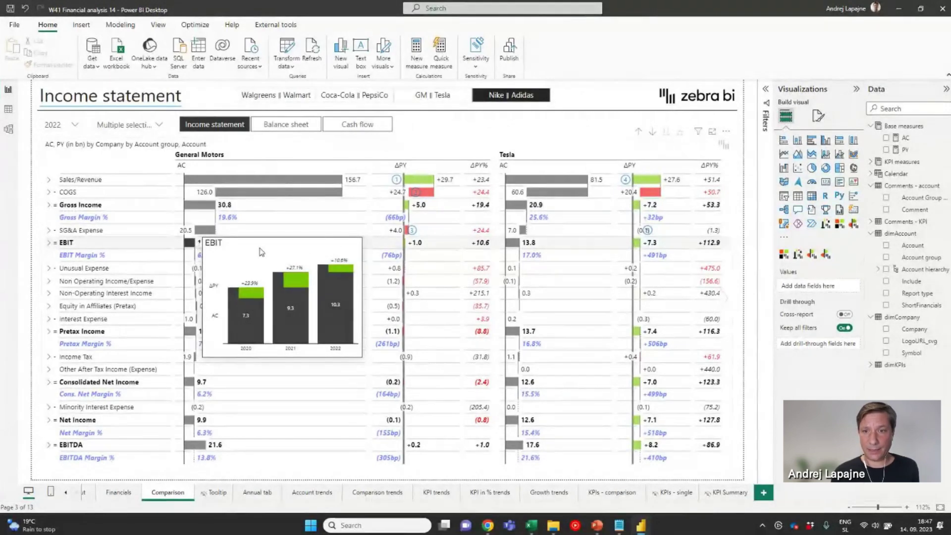
{"action": "mouse_move", "coordinate": [510, 250]}
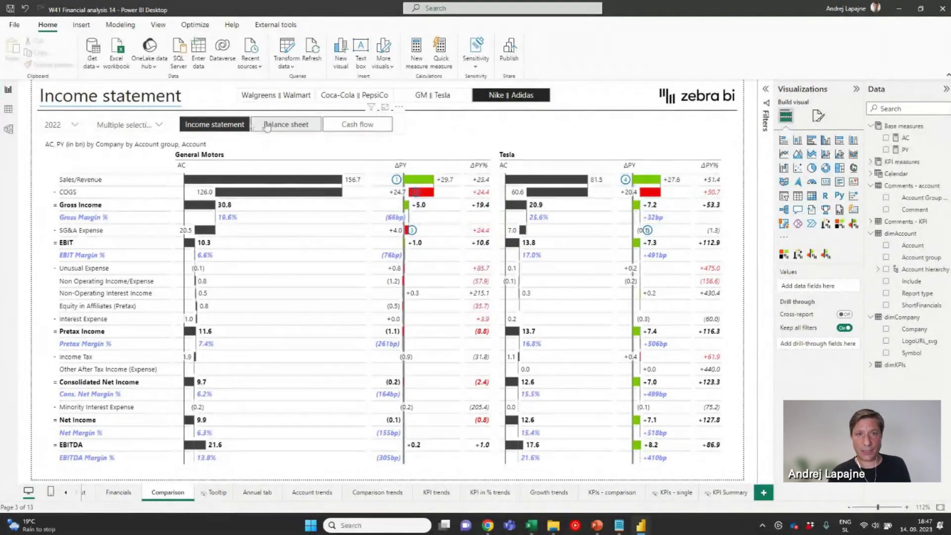
Compare Coca-Cola with PepsiCo via the pair chooser and check the slicer's selected companies.
{"action": "left_click", "coordinate": [330, 96]}
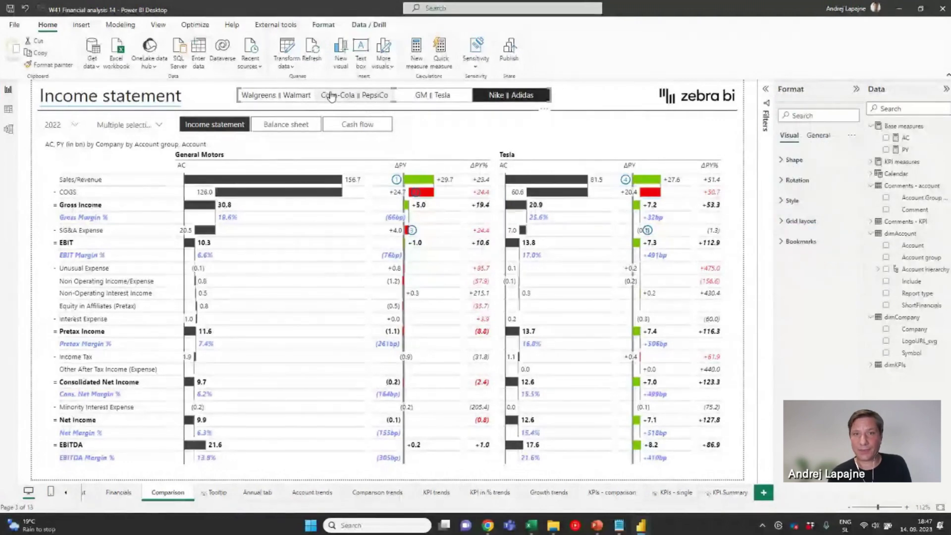
{"action": "left_click", "coordinate": [330, 96]}
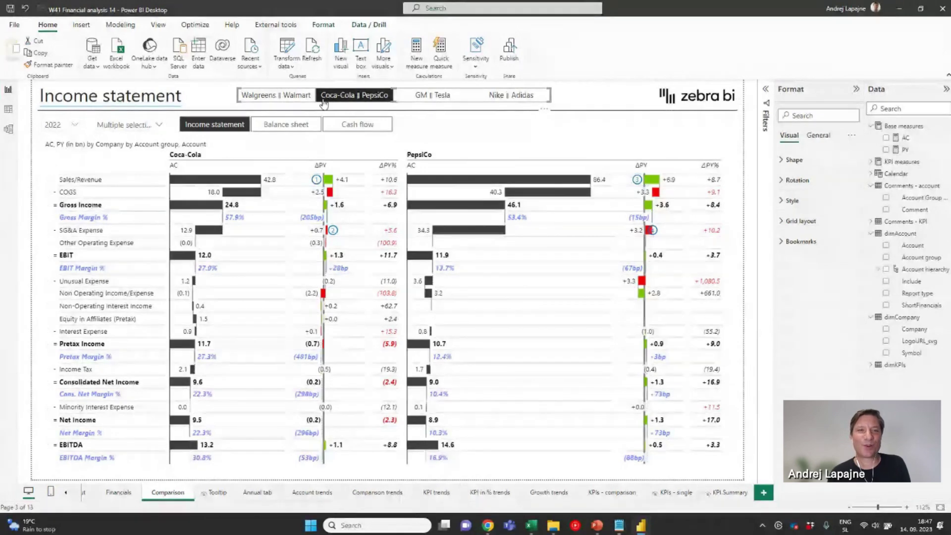
{"action": "left_click", "coordinate": [158, 126]}
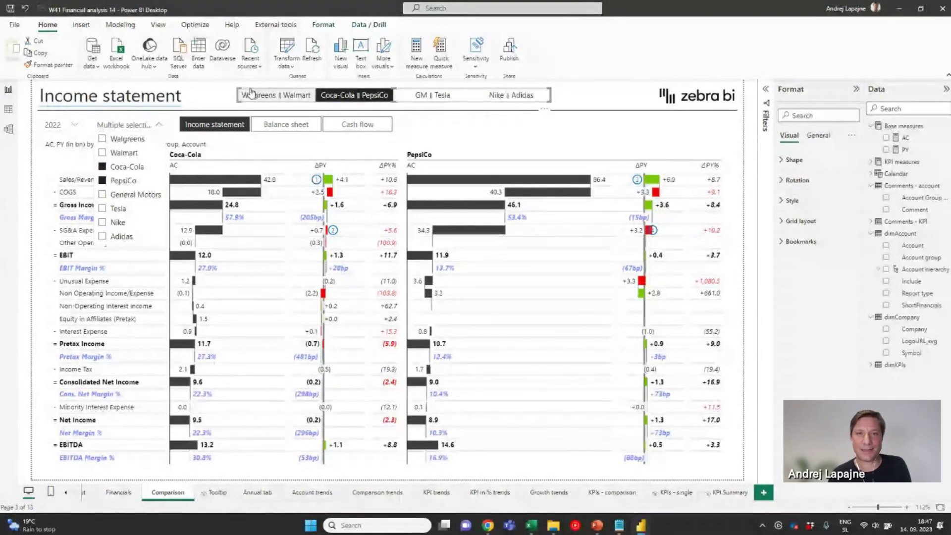
{"action": "left_click", "coordinate": [289, 98]}
Switch the pair to Walgreens vs Walmart, then General Motors vs Tesla, and recheck the slicer.
{"action": "left_click", "coordinate": [290, 98]}
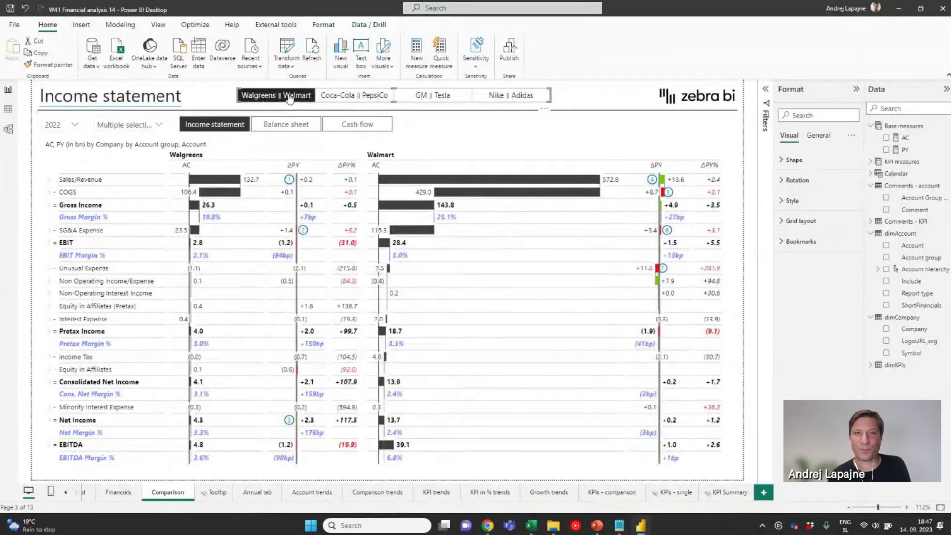
{"action": "left_click", "coordinate": [440, 101]}
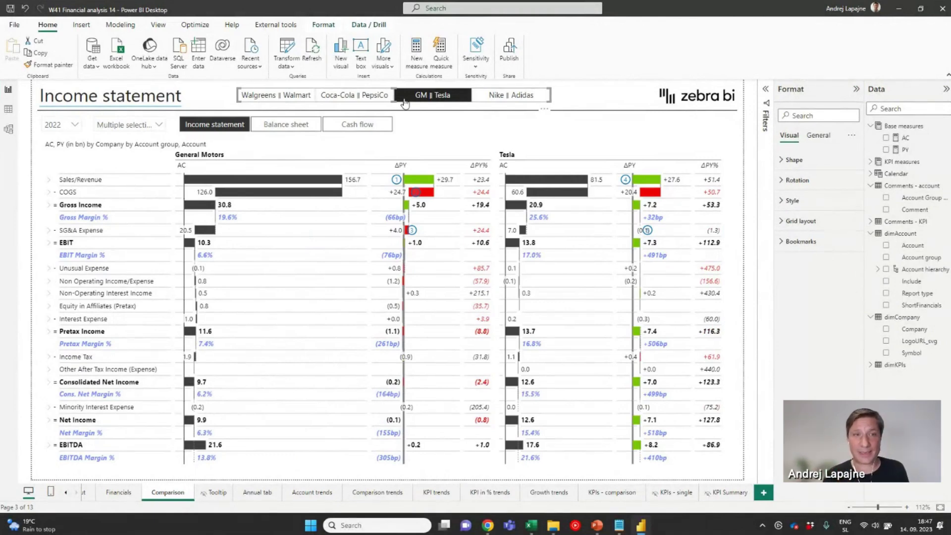
{"action": "left_click", "coordinate": [159, 123]}
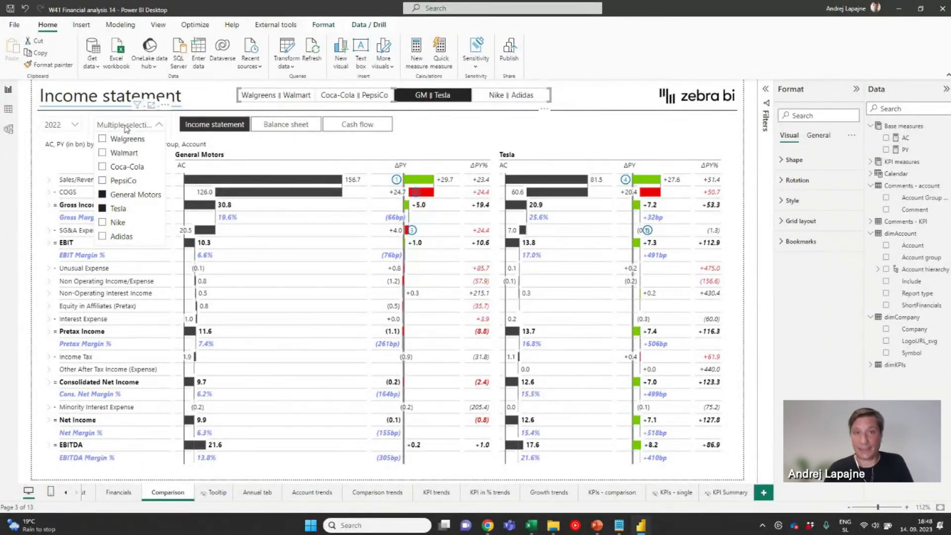
{"action": "left_click", "coordinate": [525, 122]}
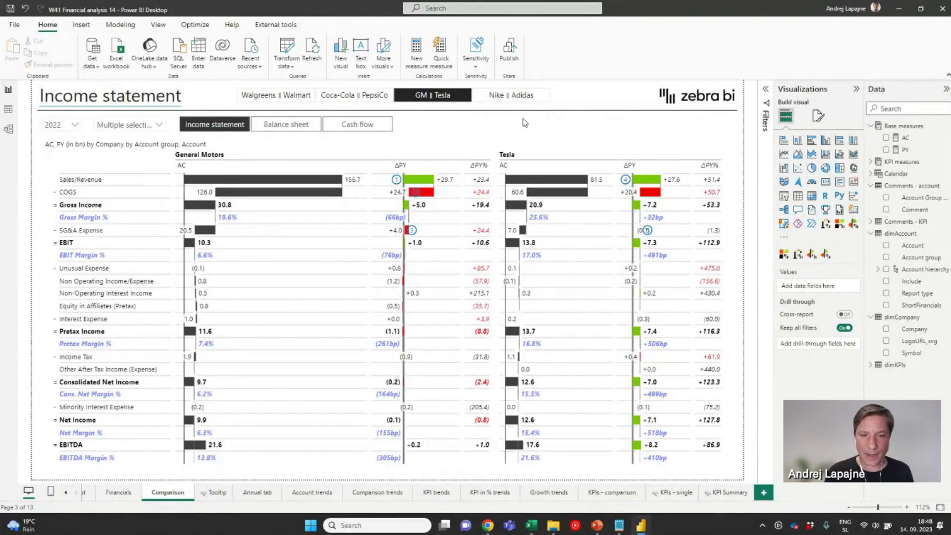
{"action": "left_click", "coordinate": [244, 493]}
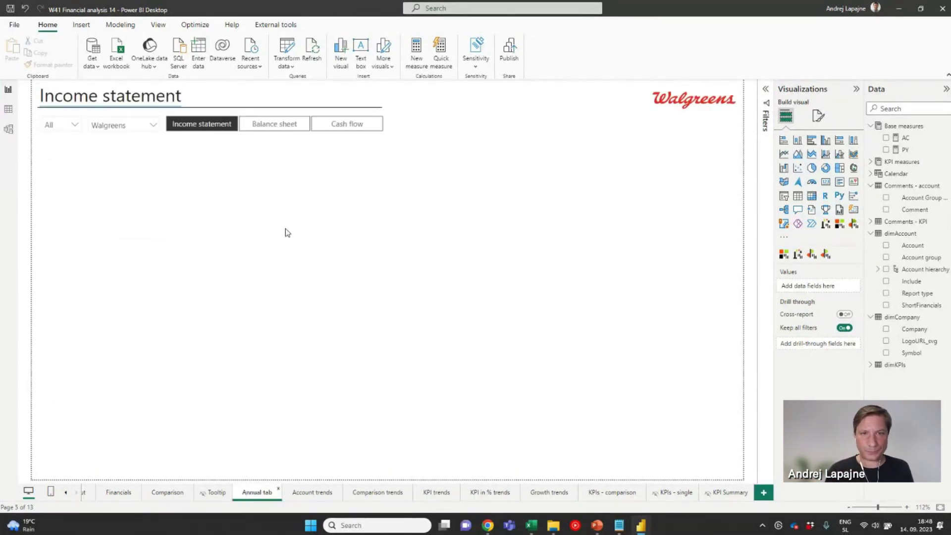
Select Walgreens' 2020–2022 annual income statement visual.
{"action": "left_click", "coordinate": [453, 144]}
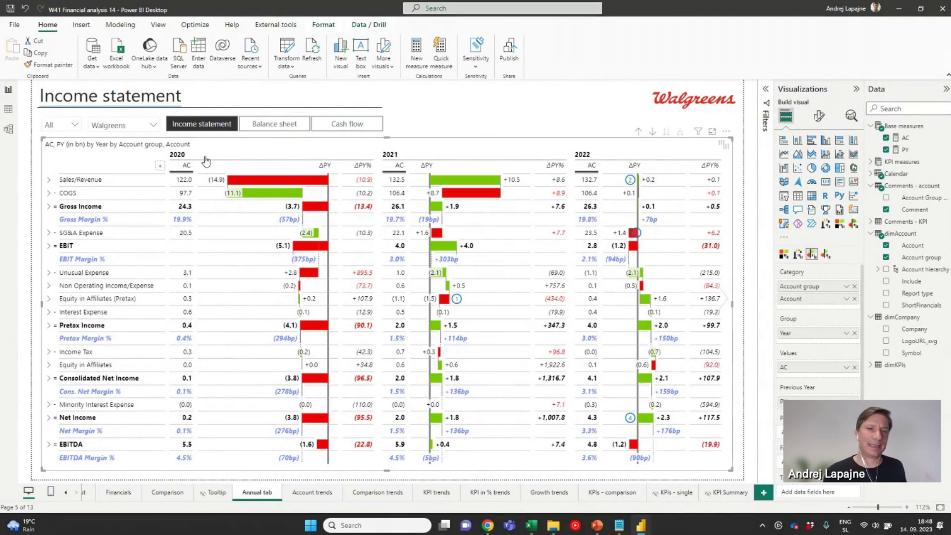
{"action": "left_click", "coordinate": [332, 167]}
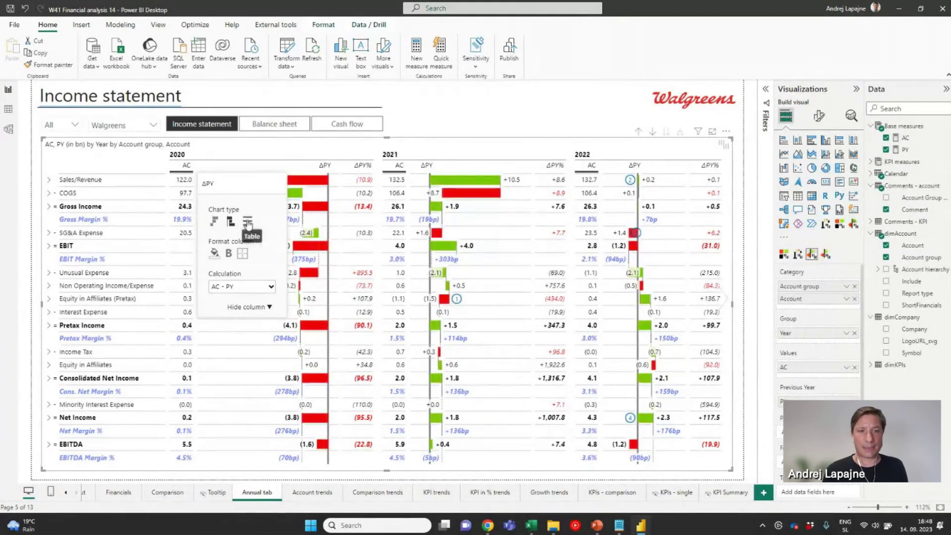
{"action": "left_click", "coordinate": [248, 224]}
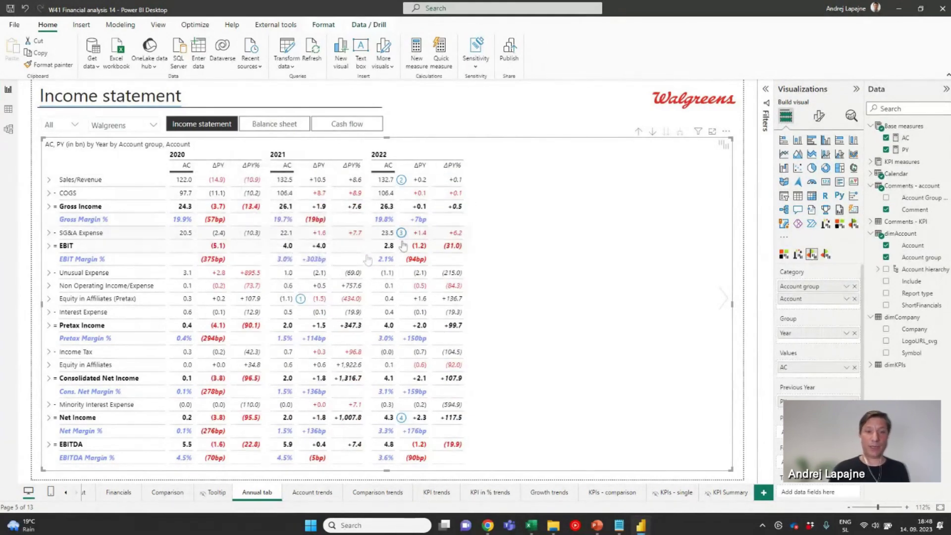
{"action": "left_click", "coordinate": [226, 167]}
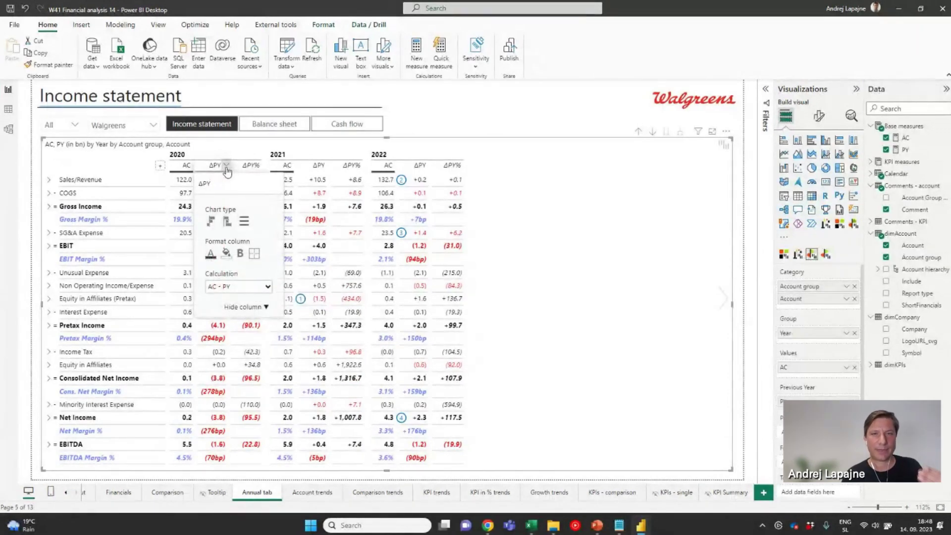
{"action": "left_click", "coordinate": [210, 221]}
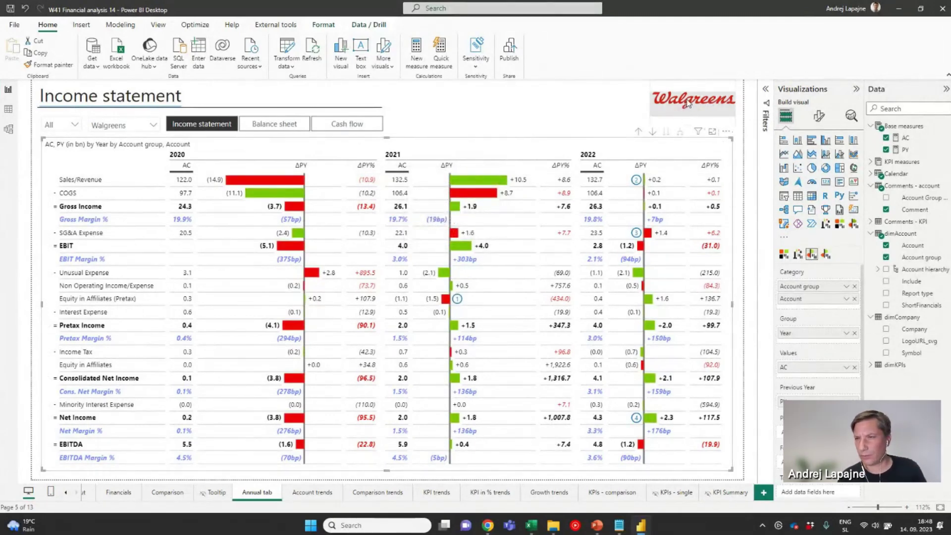
{"action": "mouse_move", "coordinate": [286, 205]}
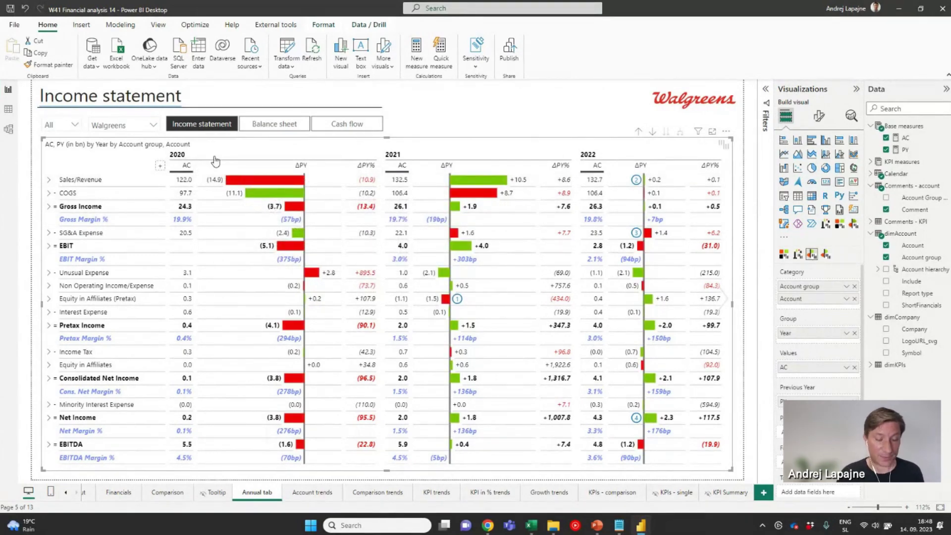
{"action": "left_click", "coordinate": [289, 183]}
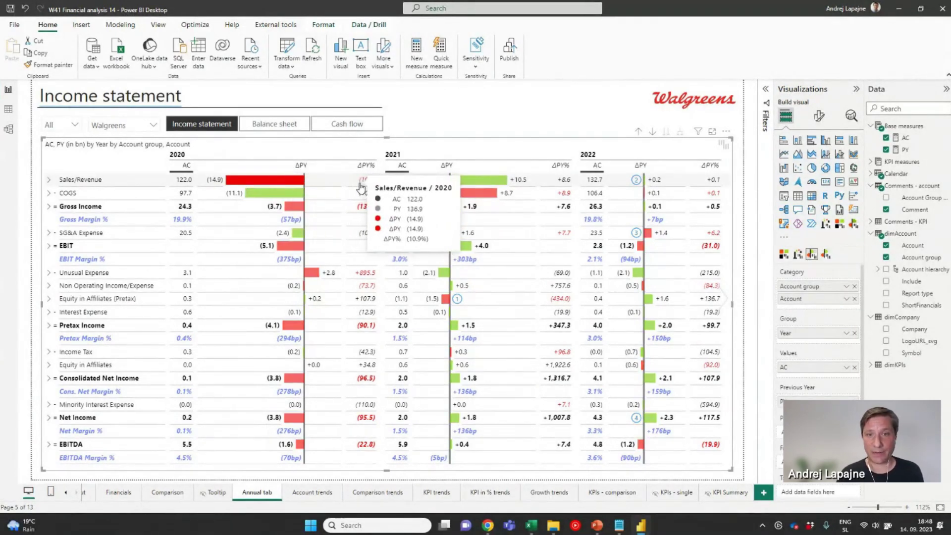
{"action": "left_click", "coordinate": [231, 184]}
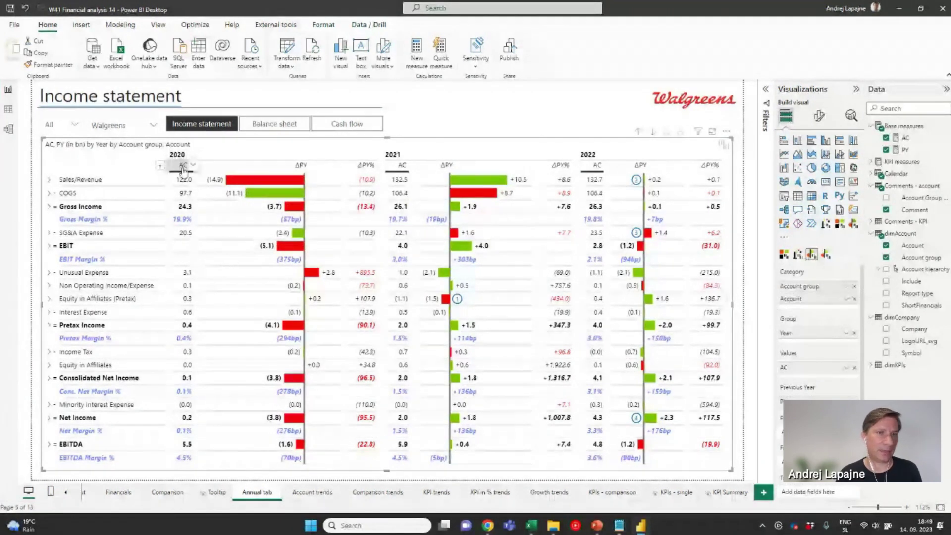
{"action": "left_click", "coordinate": [503, 184]}
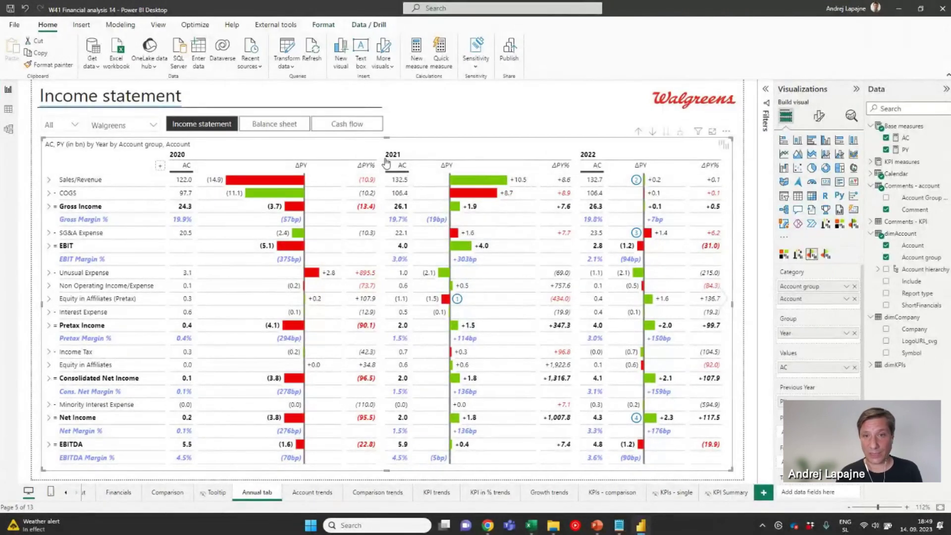
{"action": "mouse_move", "coordinate": [485, 185]}
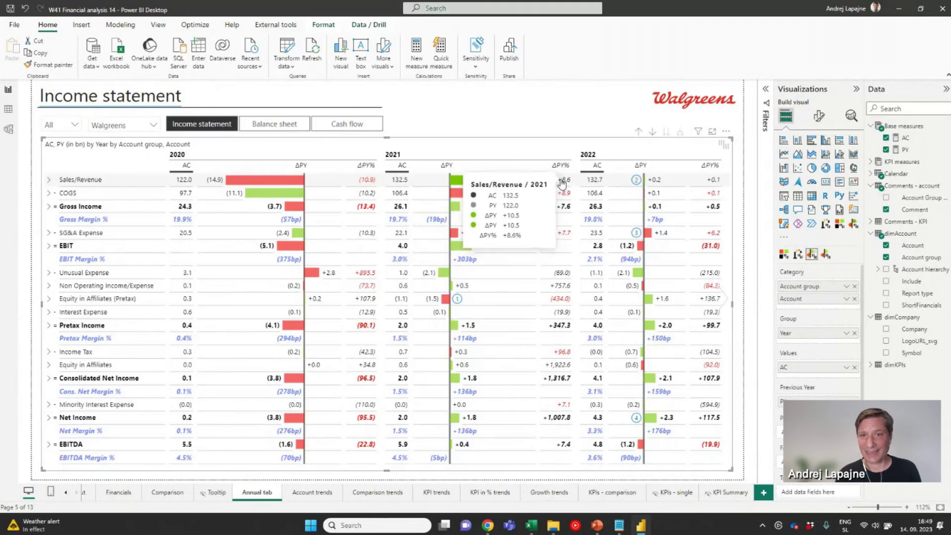
{"action": "mouse_move", "coordinate": [357, 188]}
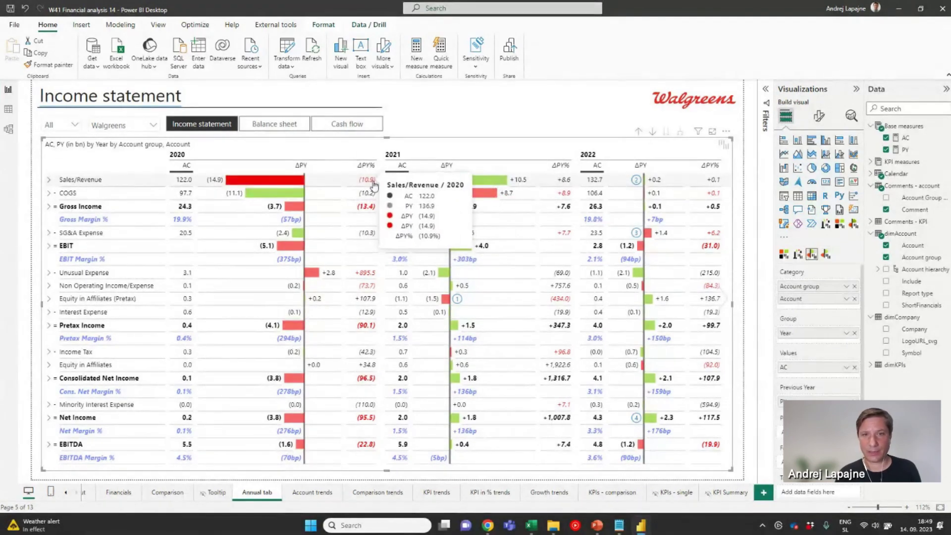
{"action": "mouse_move", "coordinate": [440, 180]}
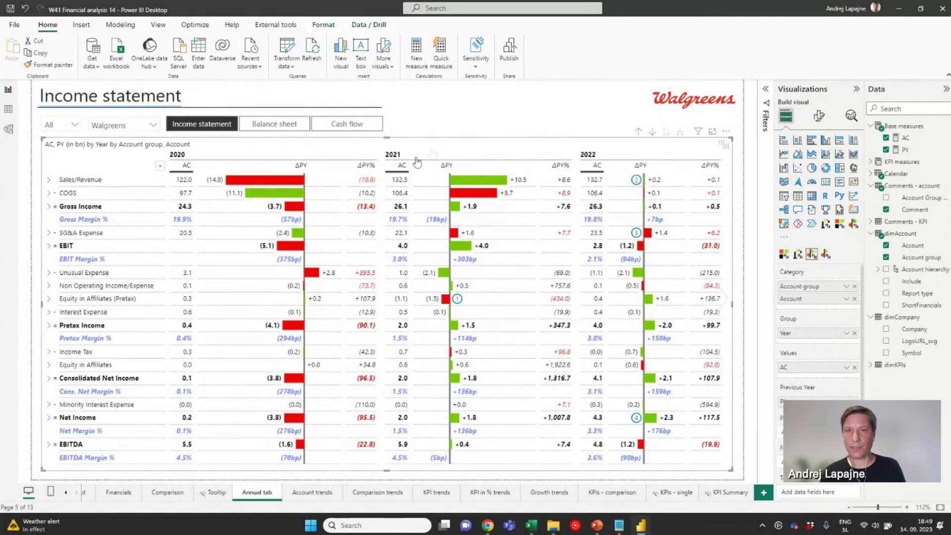
{"action": "mouse_move", "coordinate": [719, 185]}
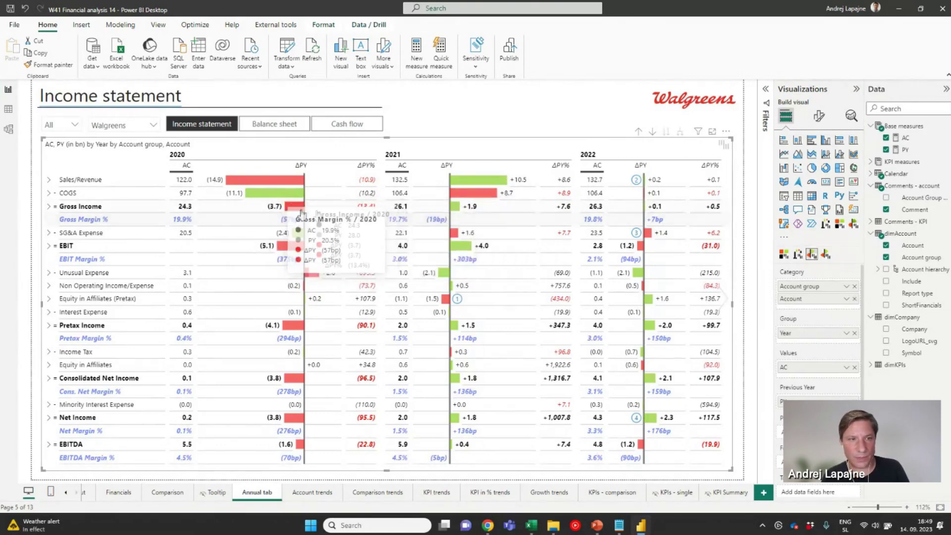
{"action": "left_click", "coordinate": [147, 128]}
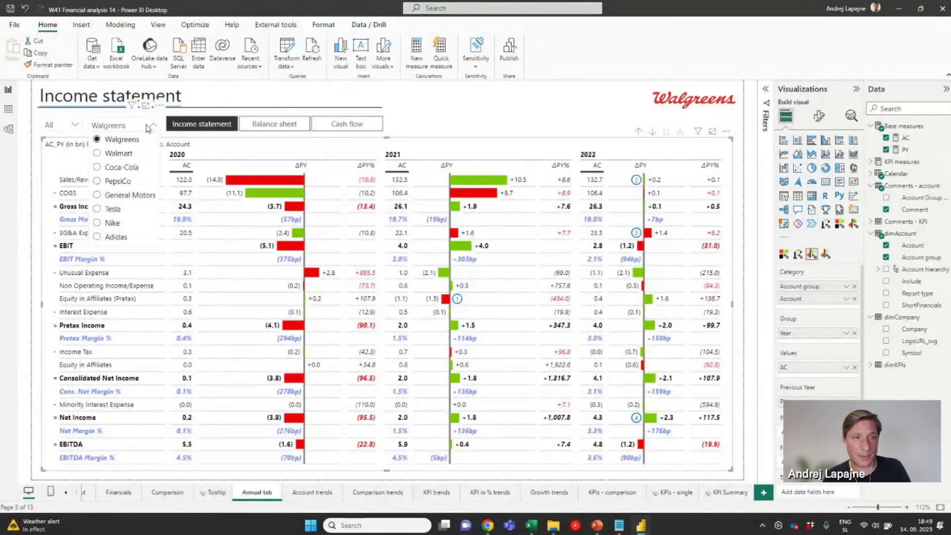
Pick Walmart in the company slicer to show its annual income statement.
{"action": "left_click", "coordinate": [119, 155]}
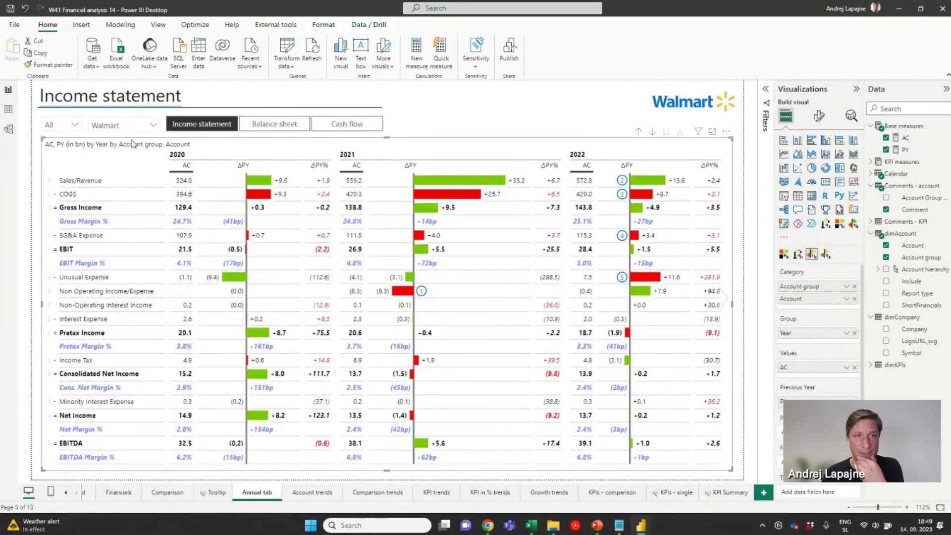
{"action": "mouse_move", "coordinate": [448, 186]}
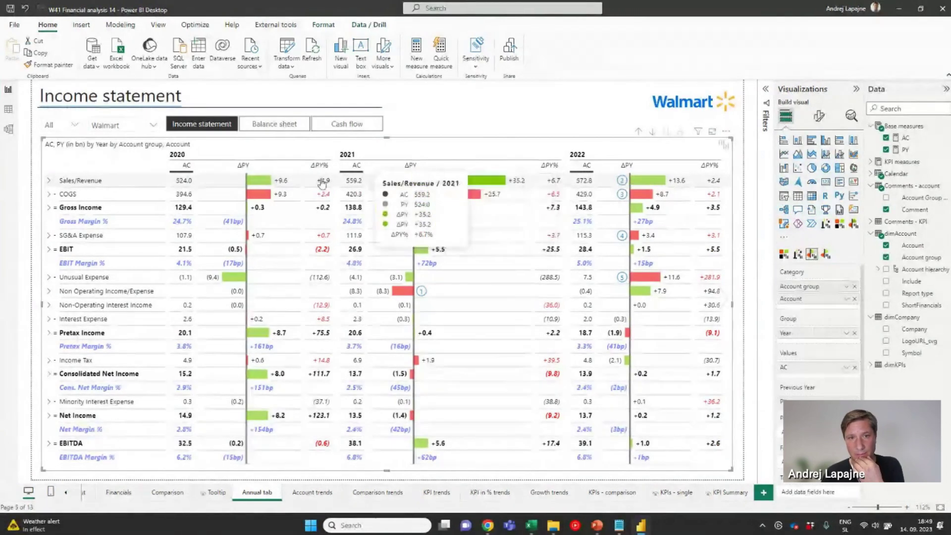
{"action": "mouse_move", "coordinate": [242, 183]}
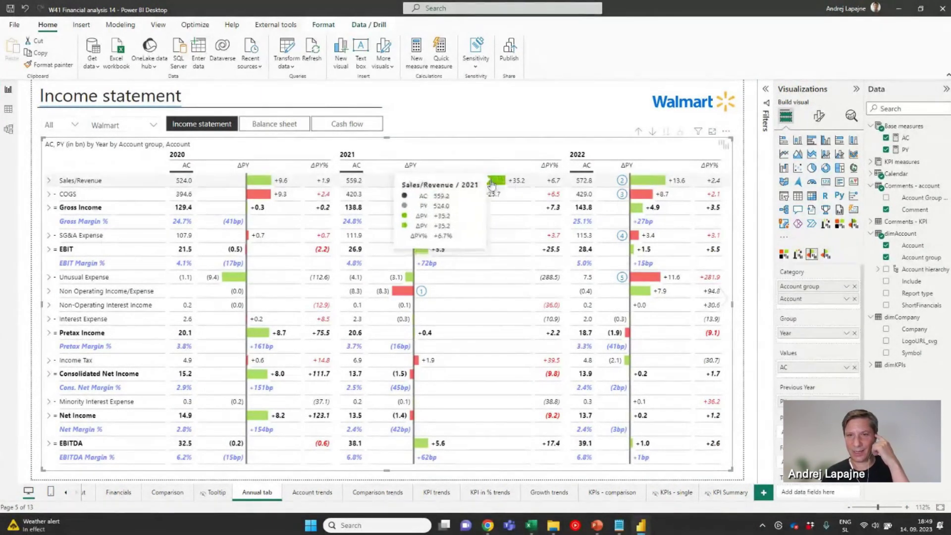
{"action": "mouse_move", "coordinate": [648, 183]}
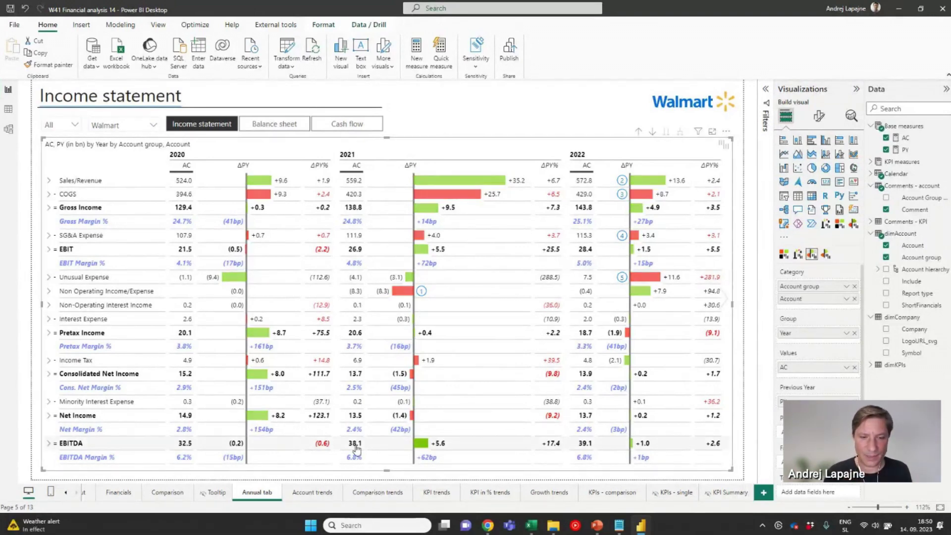
{"action": "left_click", "coordinate": [313, 493]}
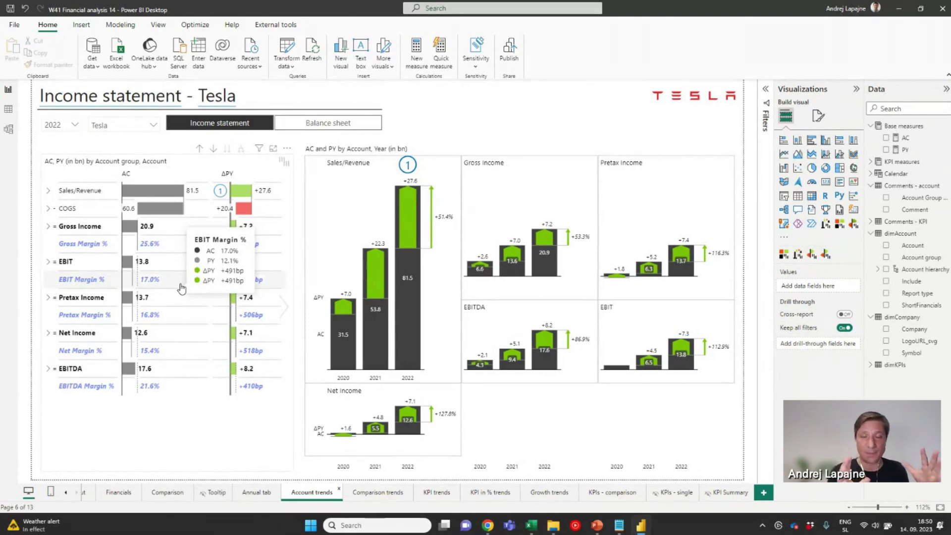
Select the AC and PY by account group table and the yearly trend charts to inspect their fields.
{"action": "left_click", "coordinate": [199, 168]}
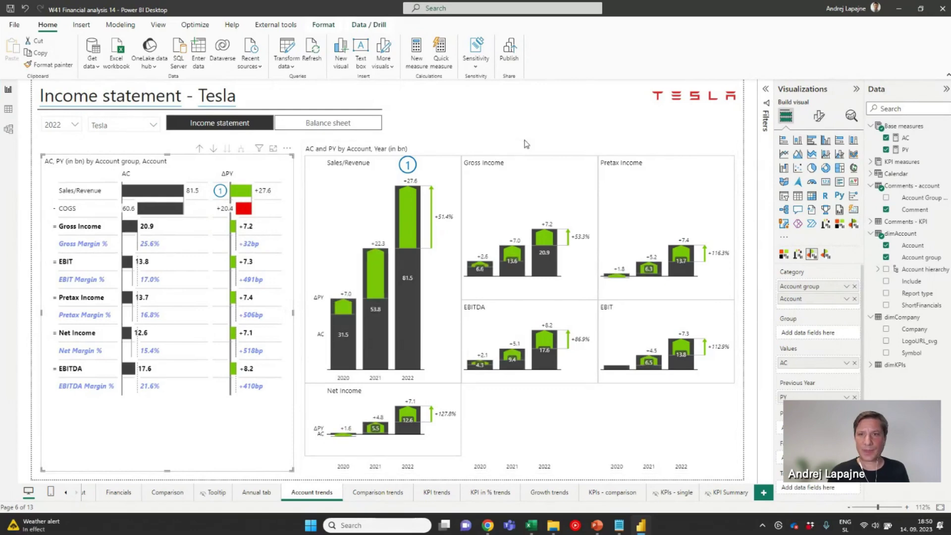
{"action": "left_click", "coordinate": [528, 155]}
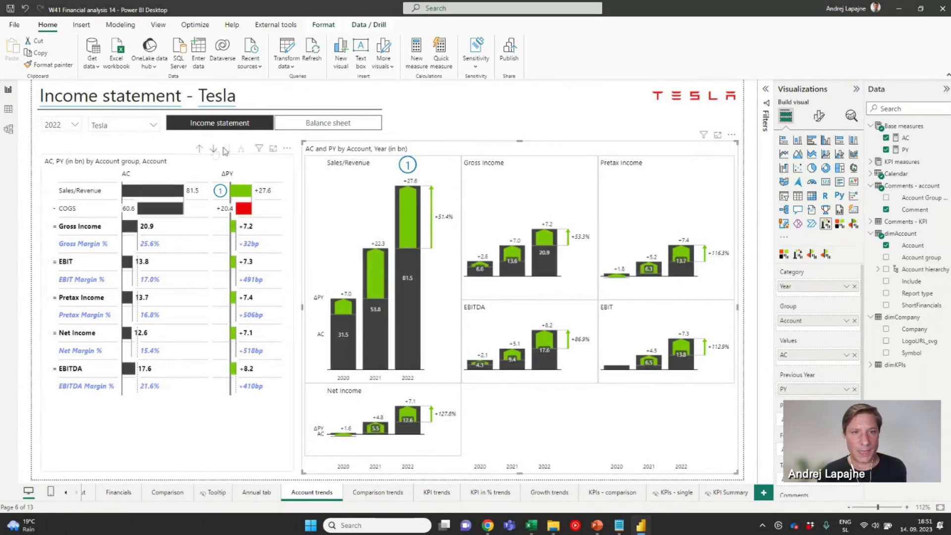
{"action": "left_click", "coordinate": [157, 130]}
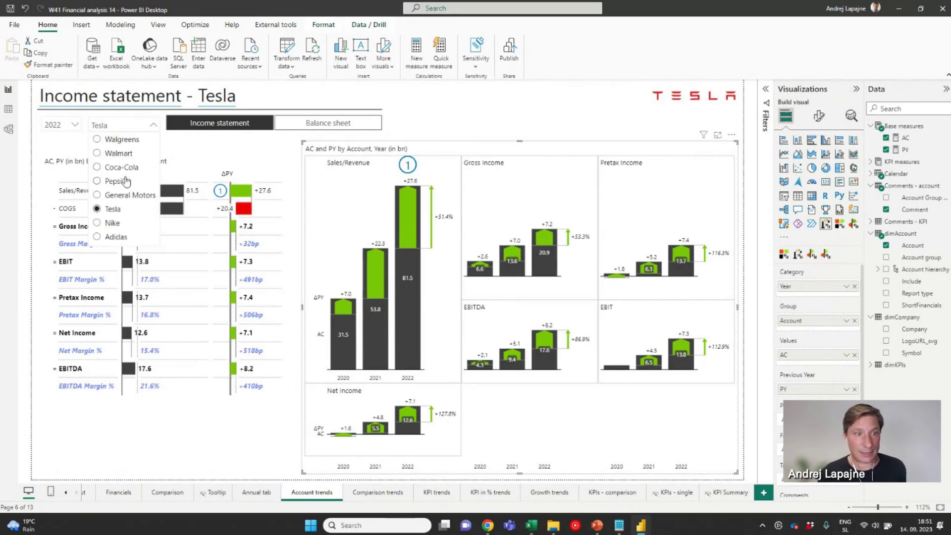
Show General Motors' figures and enlarge its Net Income trend chart (6.4, 10.0, 9.9).
{"action": "left_click", "coordinate": [127, 196]}
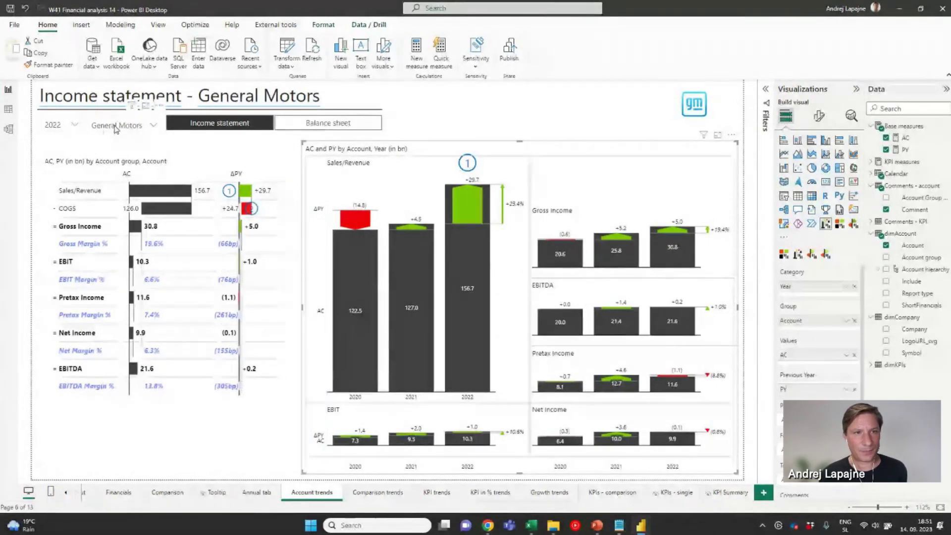
{"action": "mouse_move", "coordinate": [352, 233]}
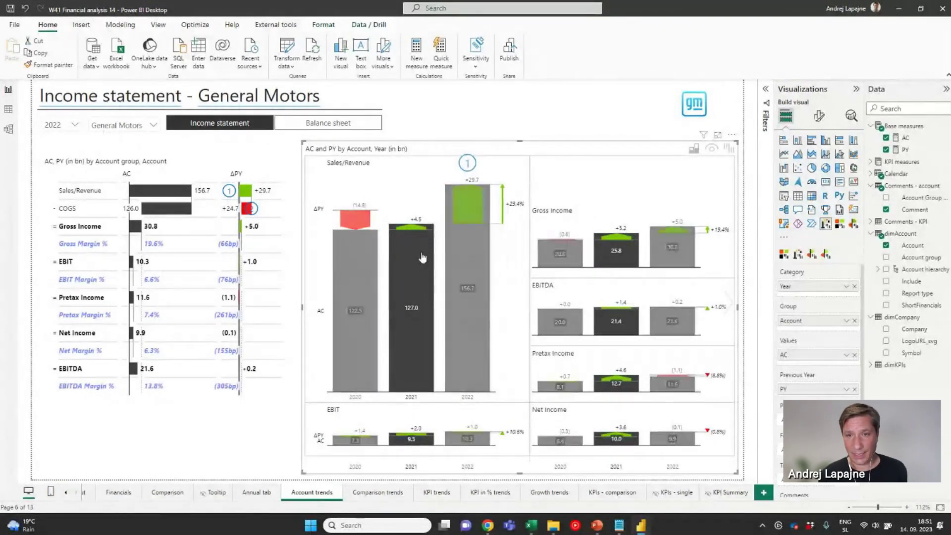
{"action": "mouse_move", "coordinate": [484, 205]}
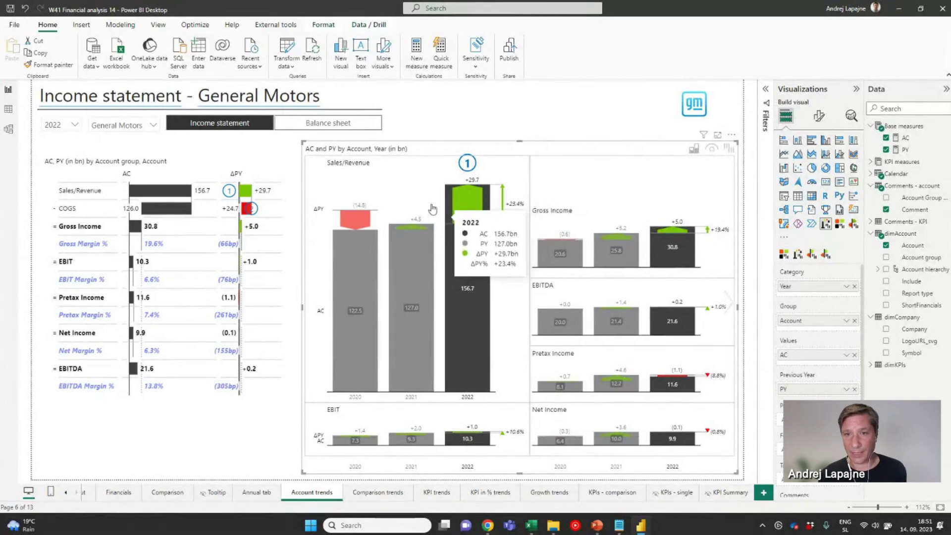
{"action": "mouse_move", "coordinate": [460, 218]}
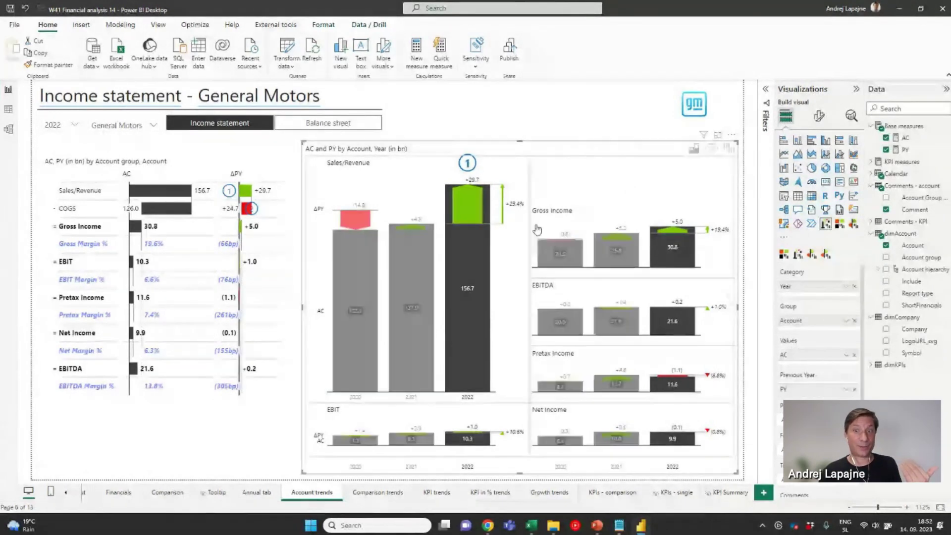
{"action": "mouse_move", "coordinate": [543, 256]}
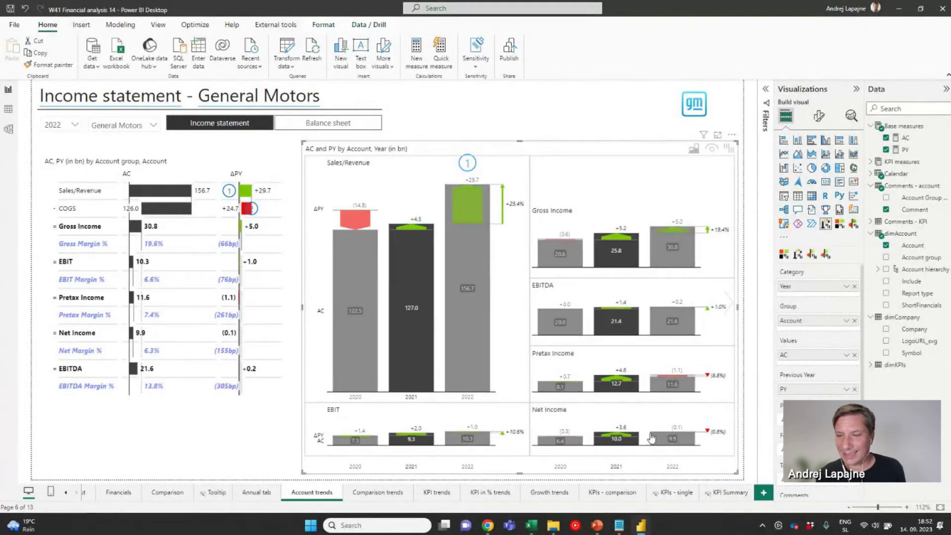
{"action": "left_click", "coordinate": [544, 410]}
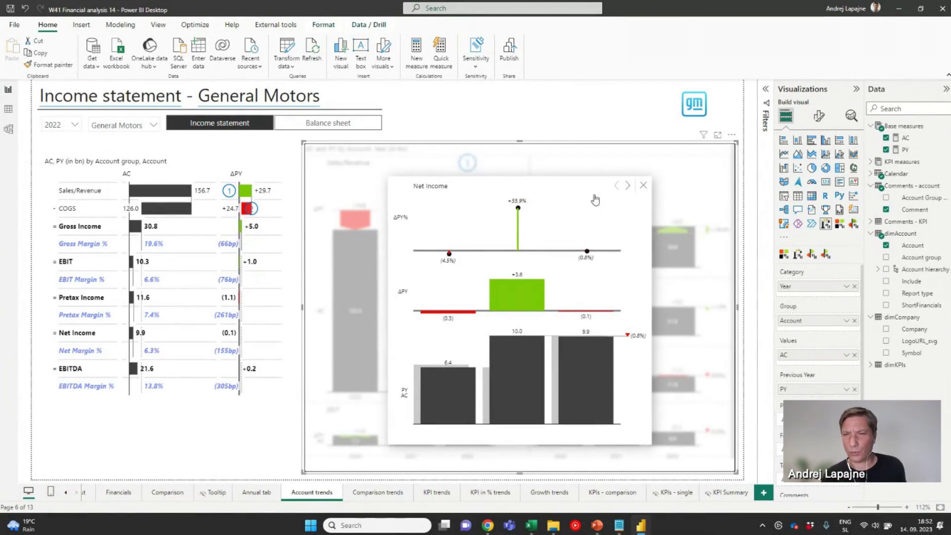
Step the account pop-up chart forward through EBIT to EBITDA, then close it.
{"action": "left_click", "coordinate": [627, 189]}
{"action": "left_click", "coordinate": [628, 189]}
{"action": "left_click", "coordinate": [628, 190]}
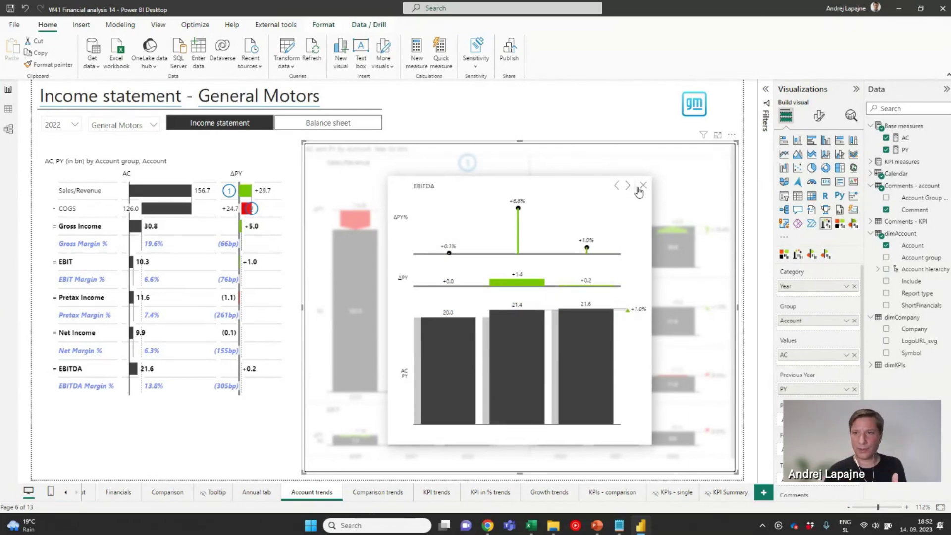
{"action": "left_click", "coordinate": [643, 185]}
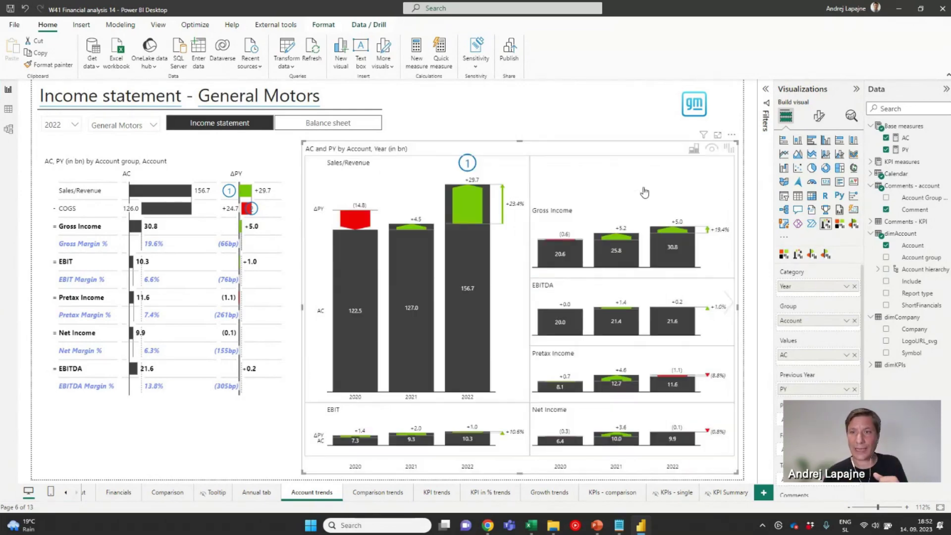
Select the account trends chart and remove Account from its grouping.
{"action": "left_click", "coordinate": [614, 132]}
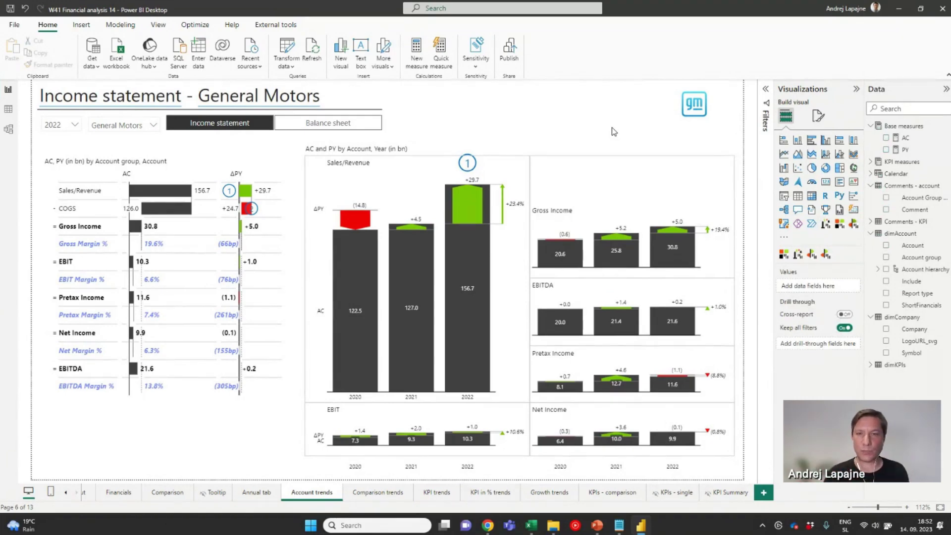
{"action": "left_click", "coordinate": [606, 155]}
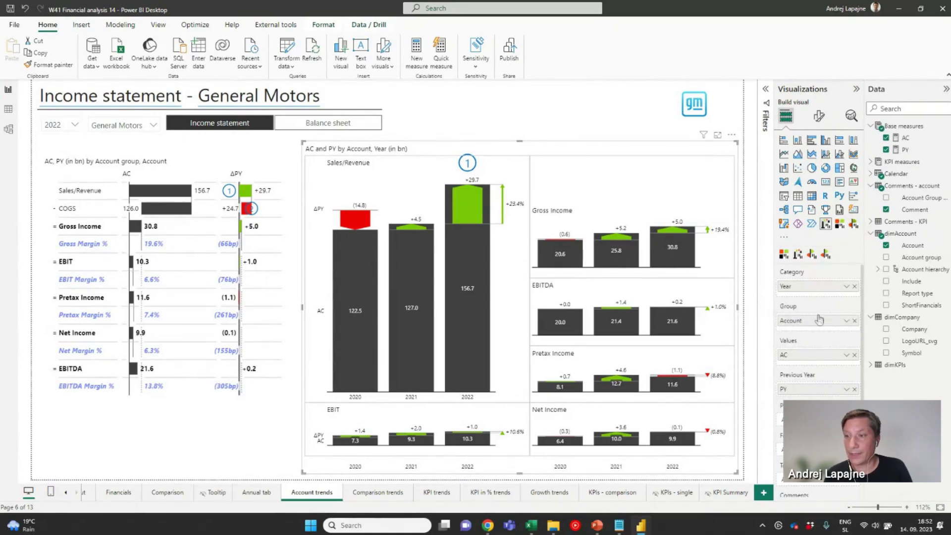
{"action": "left_click", "coordinate": [854, 320]}
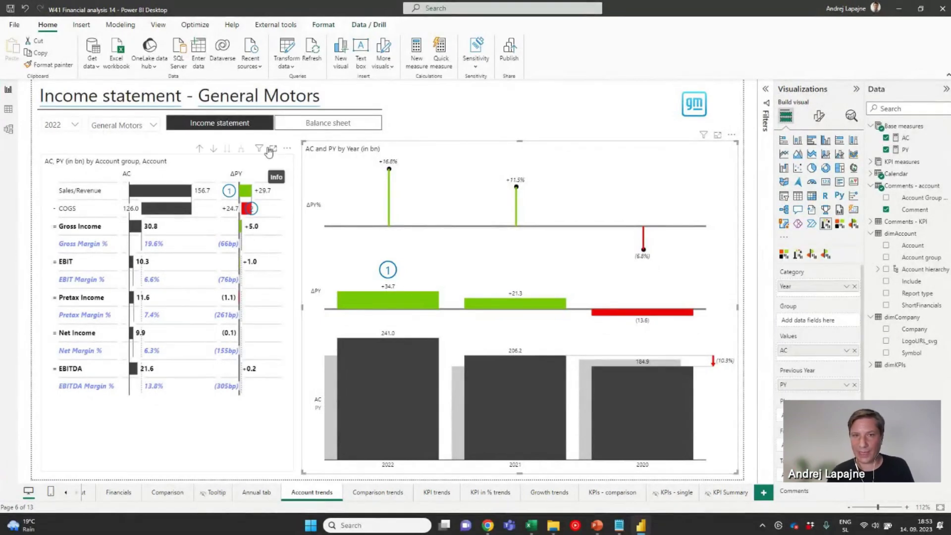
Shrink the AC and PY by Year chart and switch it to an area chart.
{"action": "left_click_drag", "start_coordinate": [302, 140], "coordinate": [550, 312]}
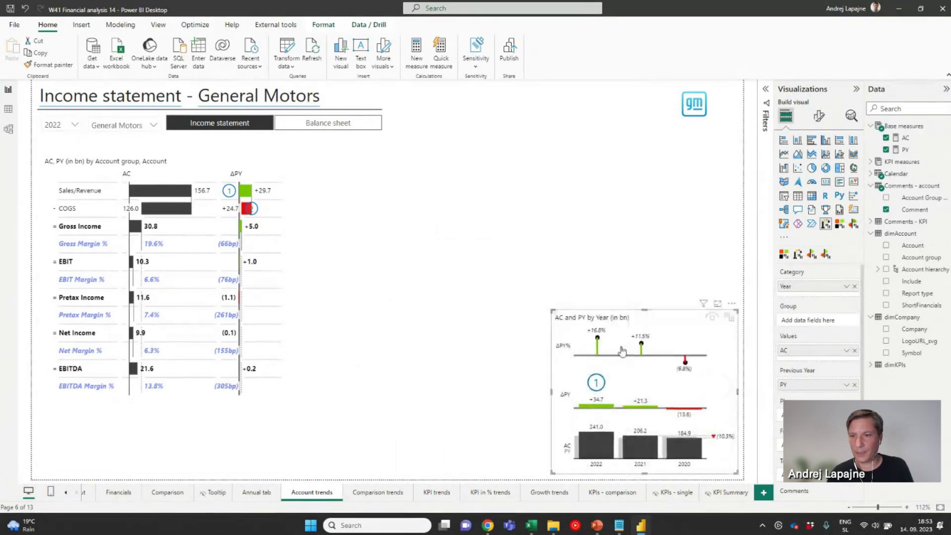
{"action": "left_click", "coordinate": [733, 388]}
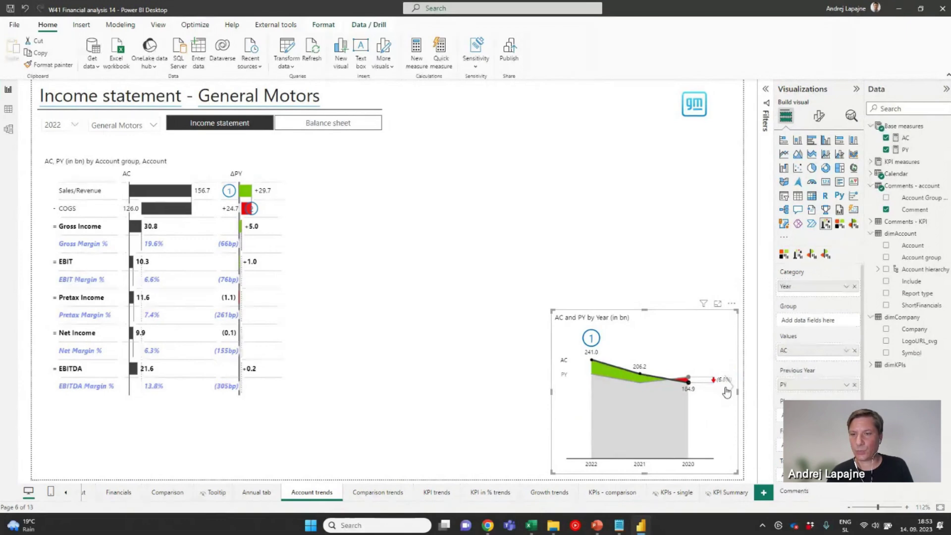
{"action": "left_click", "coordinate": [728, 390]}
{"action": "left_click", "coordinate": [729, 390]}
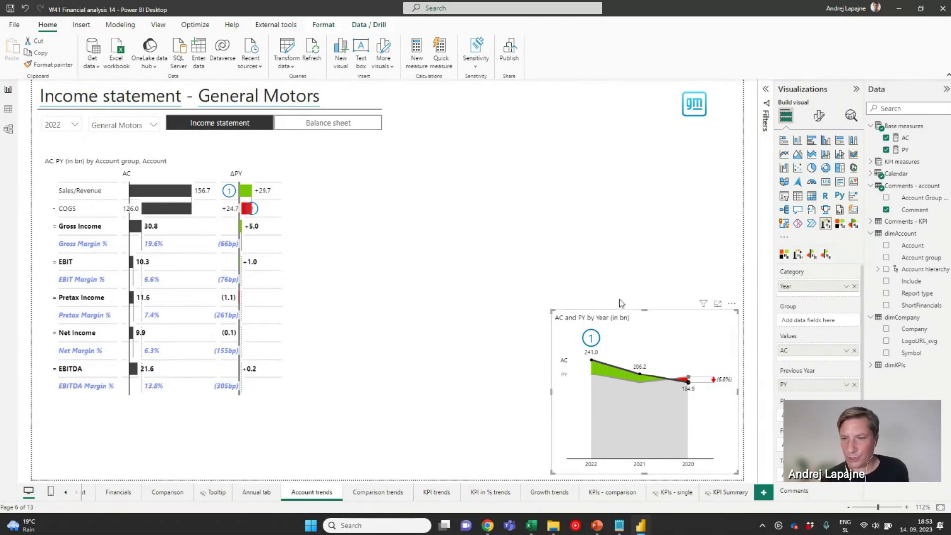
Enlarge the area chart to fill the right half and split it into small multiples by KPI.
{"action": "left_click_drag", "start_coordinate": [552, 310], "coordinate": [308, 155]}
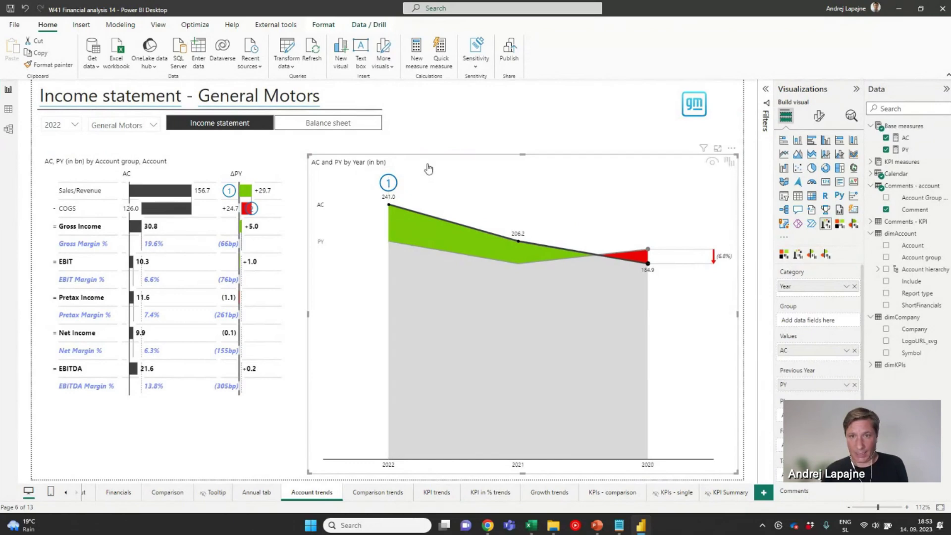
{"action": "mouse_move", "coordinate": [418, 193]}
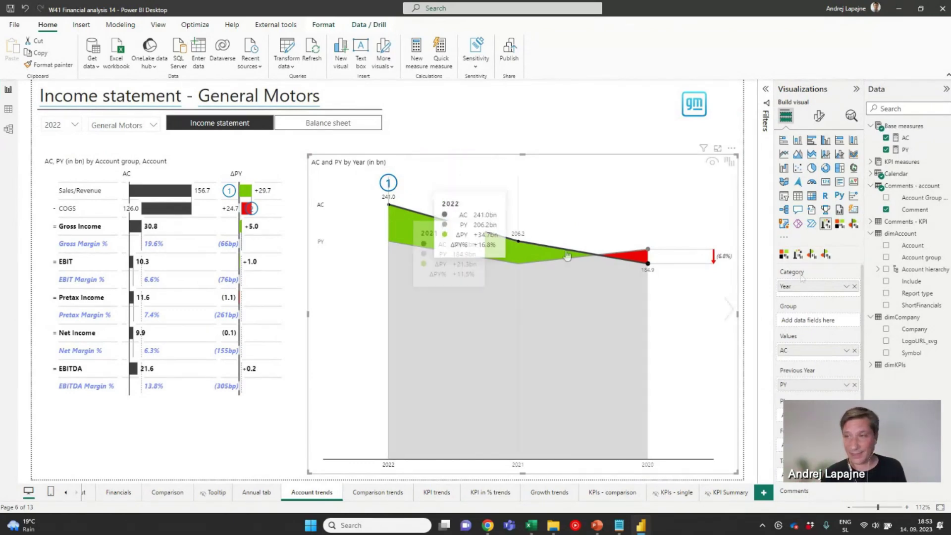
{"action": "left_click", "coordinate": [870, 167]}
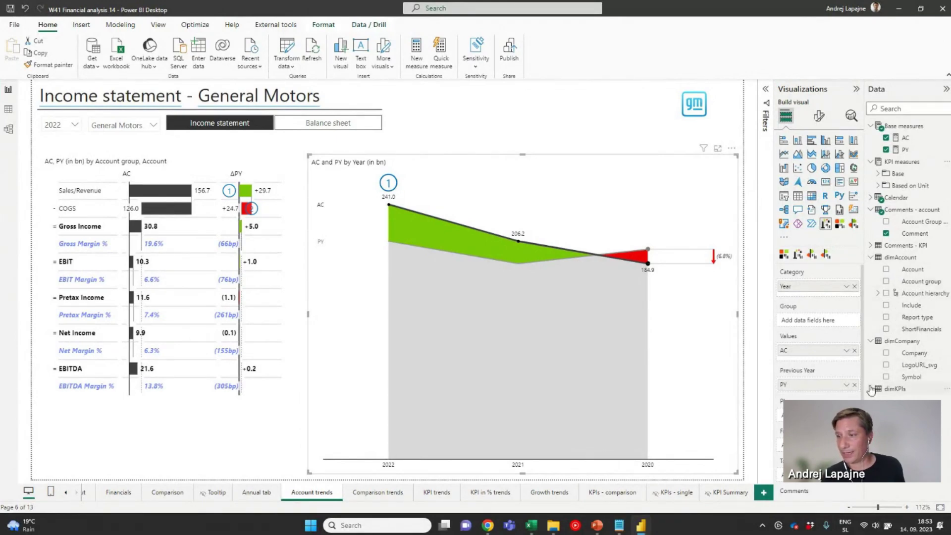
{"action": "left_click_drag", "start_coordinate": [906, 400], "coordinate": [823, 324]}
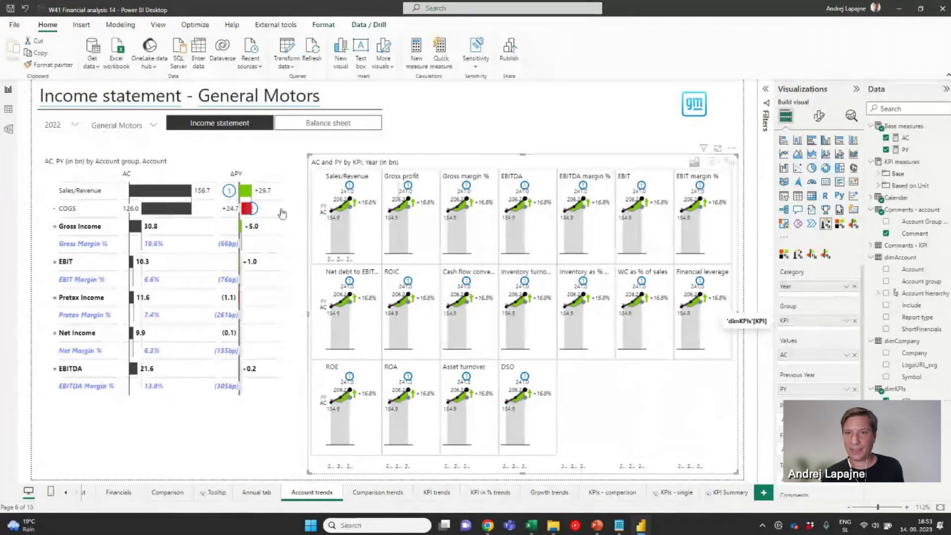
Replace KPI with Account group in the chart's Group well and deselect the chart.
{"action": "left_click", "coordinate": [854, 320]}
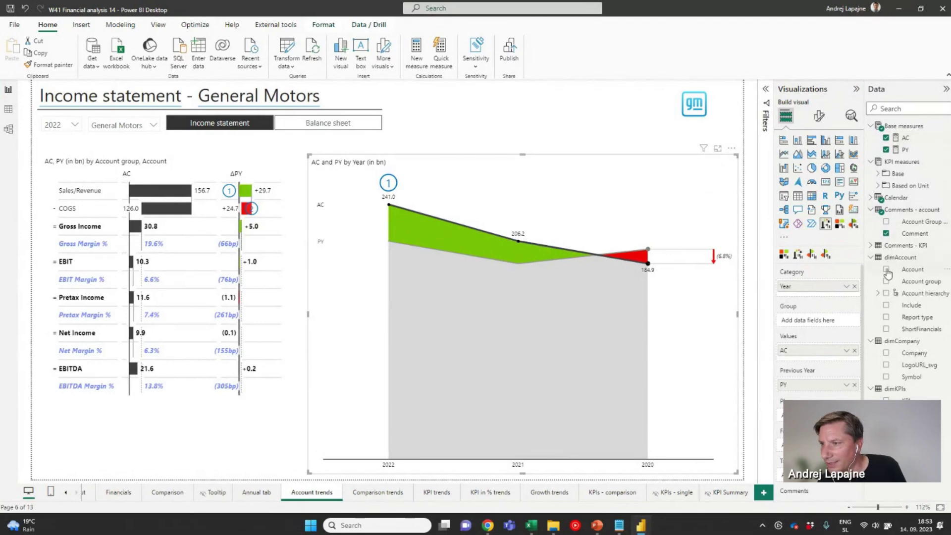
{"action": "left_click_drag", "start_coordinate": [914, 284], "coordinate": [825, 320]}
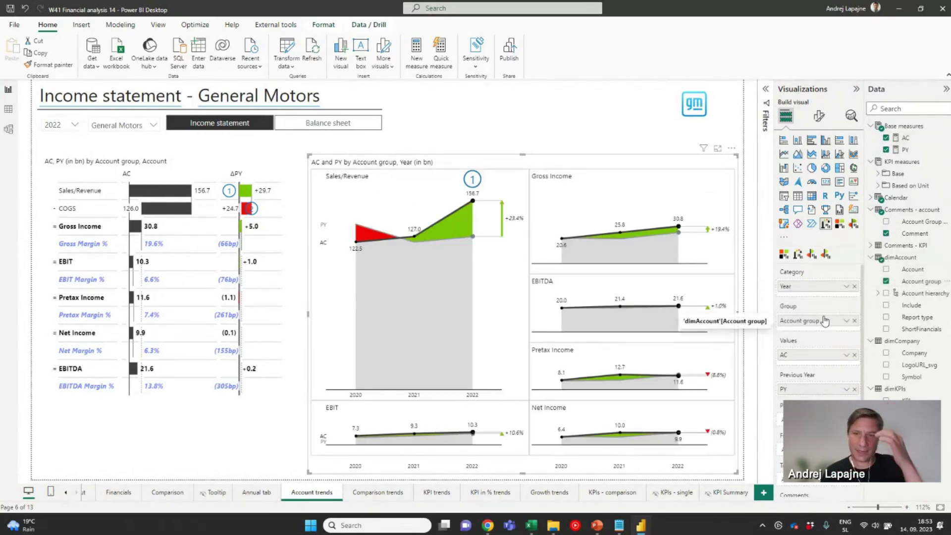
{"action": "left_click", "coordinate": [551, 138]}
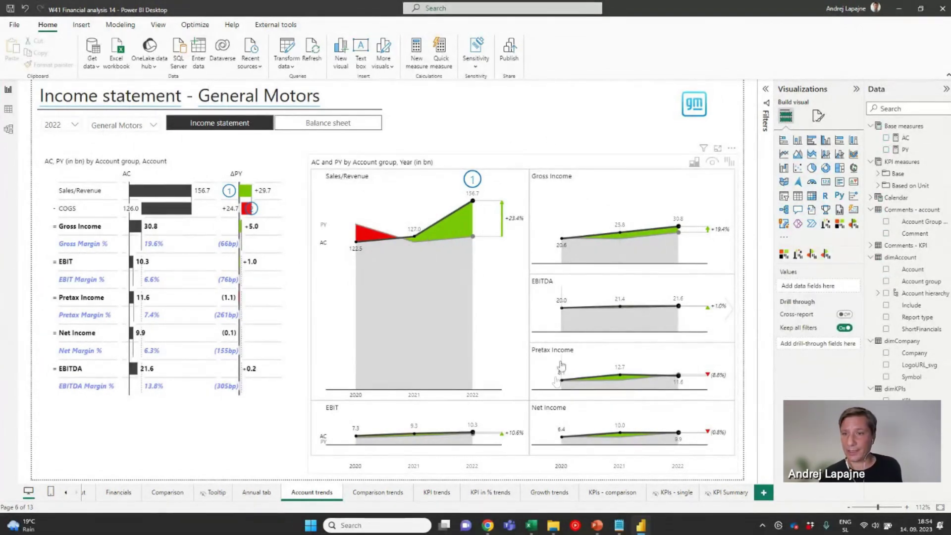
{"action": "left_click", "coordinate": [153, 126]}
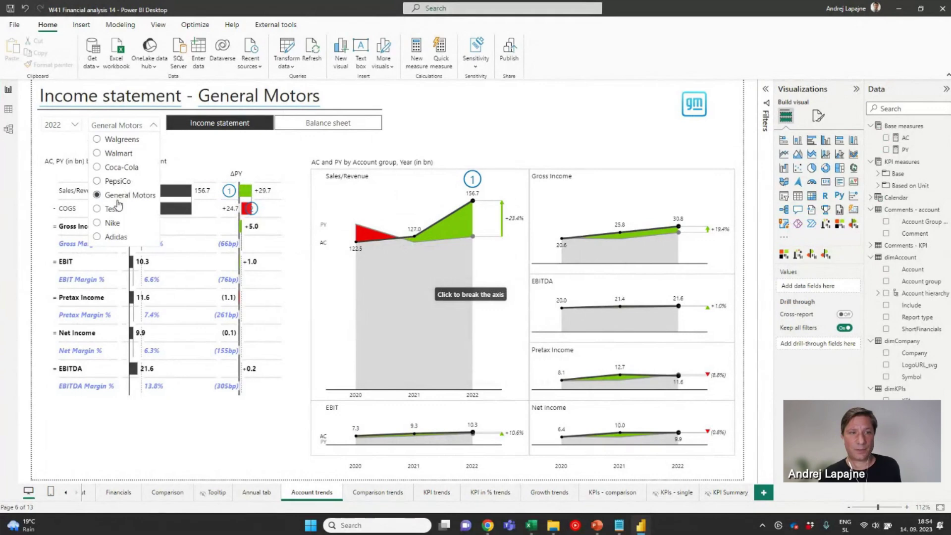
Switch the income statement trends view to Tesla, then to Coca-Cola.
{"action": "left_click", "coordinate": [115, 214]}
{"action": "left_click", "coordinate": [136, 123]}
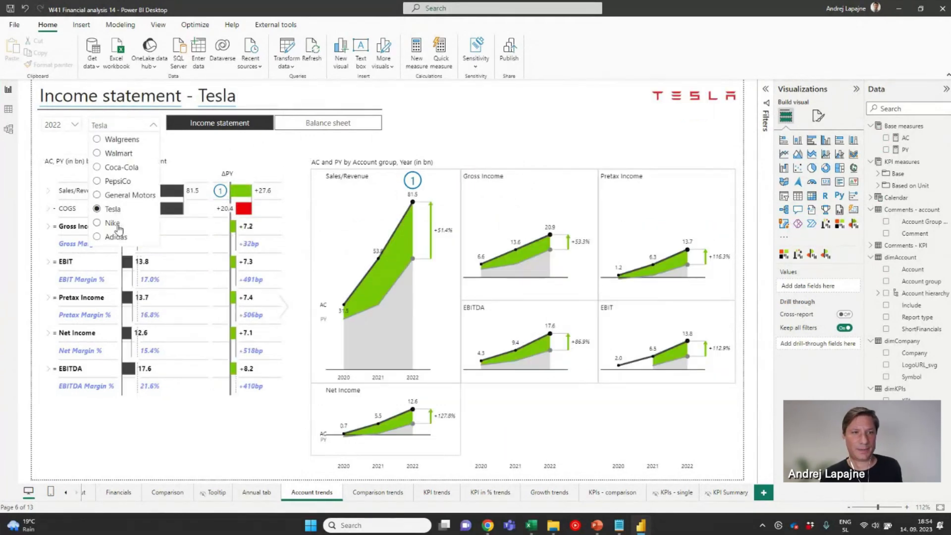
{"action": "left_click", "coordinate": [117, 168]}
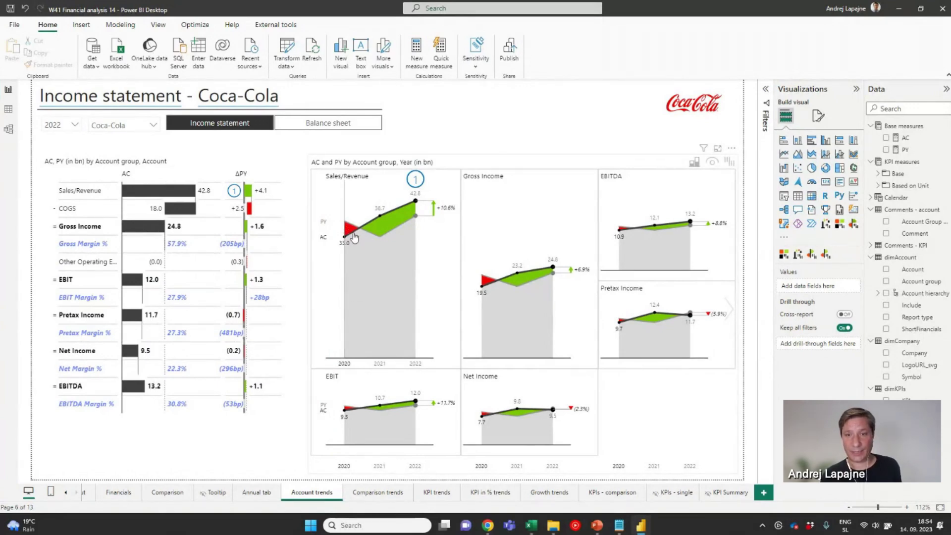
Switch the trends view to PepsiCo, then go to the Comparison trends page.
{"action": "mouse_move", "coordinate": [344, 250]}
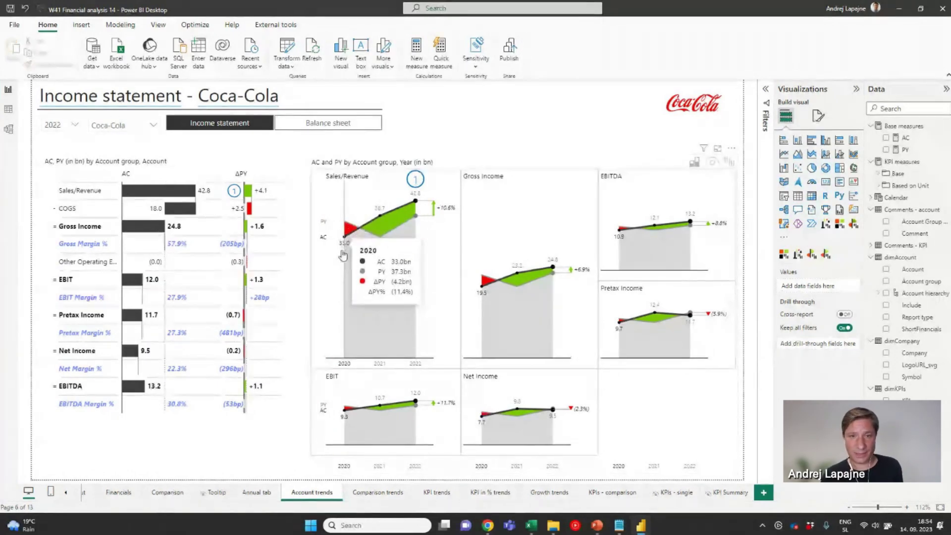
{"action": "mouse_move", "coordinate": [373, 231]}
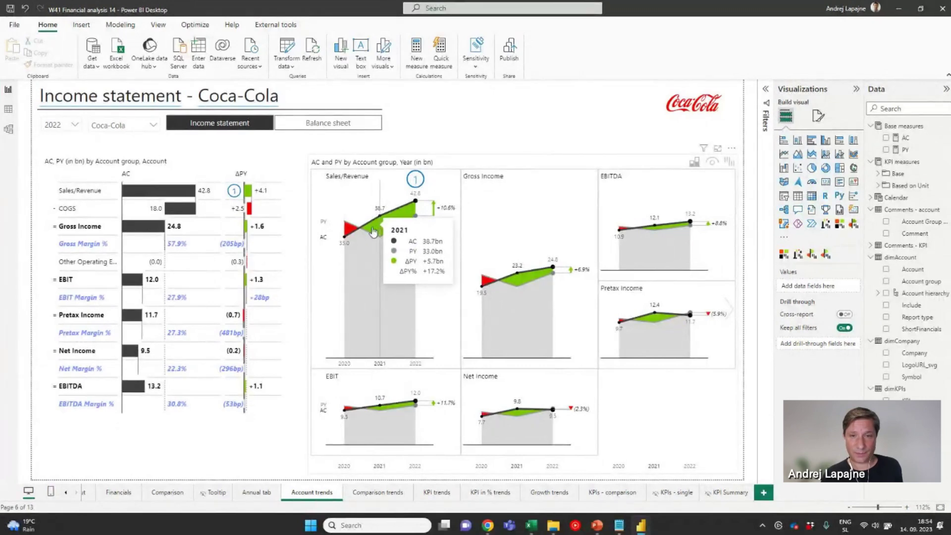
{"action": "left_click", "coordinate": [154, 127]}
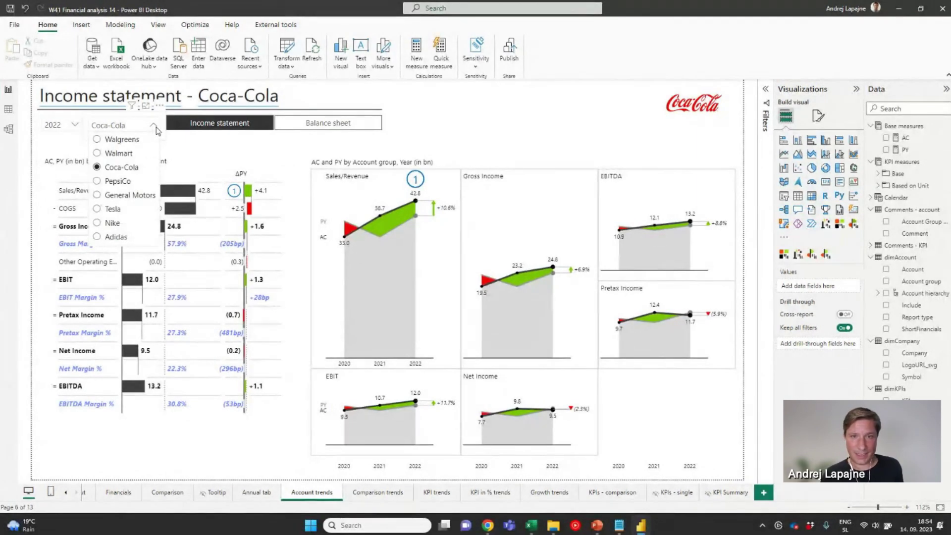
{"action": "mouse_move", "coordinate": [416, 221]}
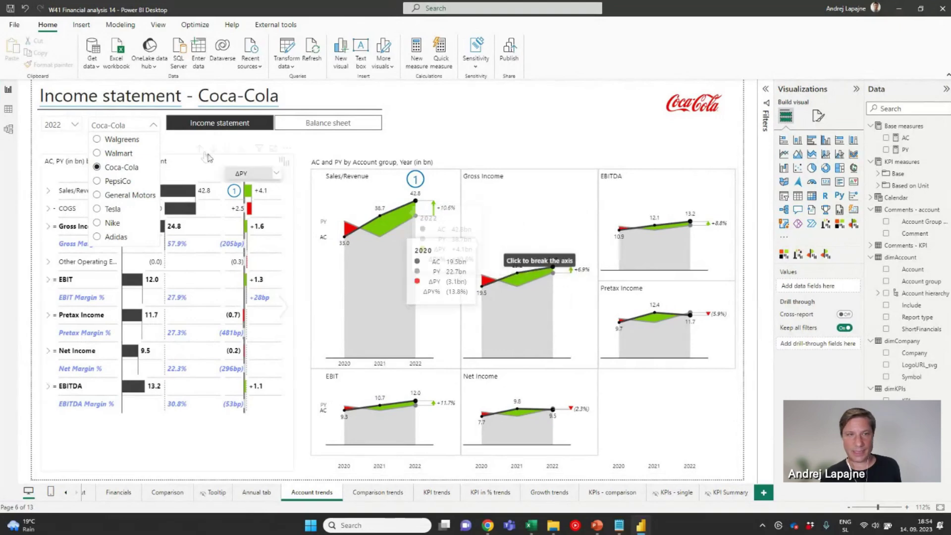
{"action": "left_click", "coordinate": [115, 183]}
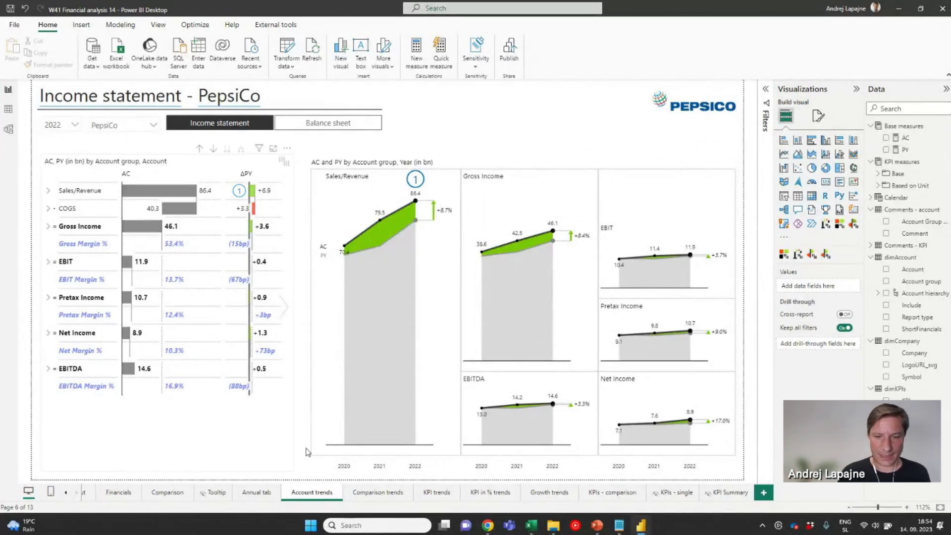
{"action": "left_click", "coordinate": [360, 497]}
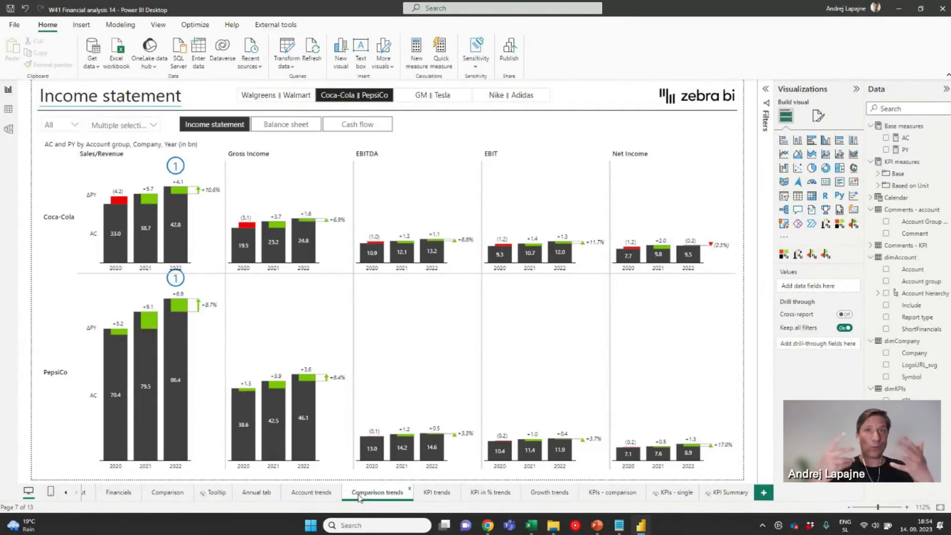
{"action": "left_click", "coordinate": [484, 145]}
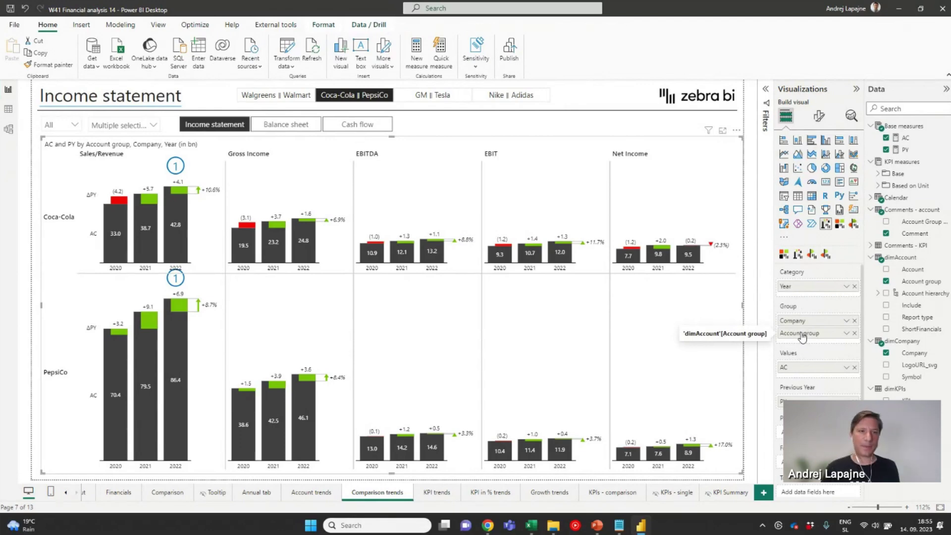
{"action": "left_click", "coordinate": [329, 494]}
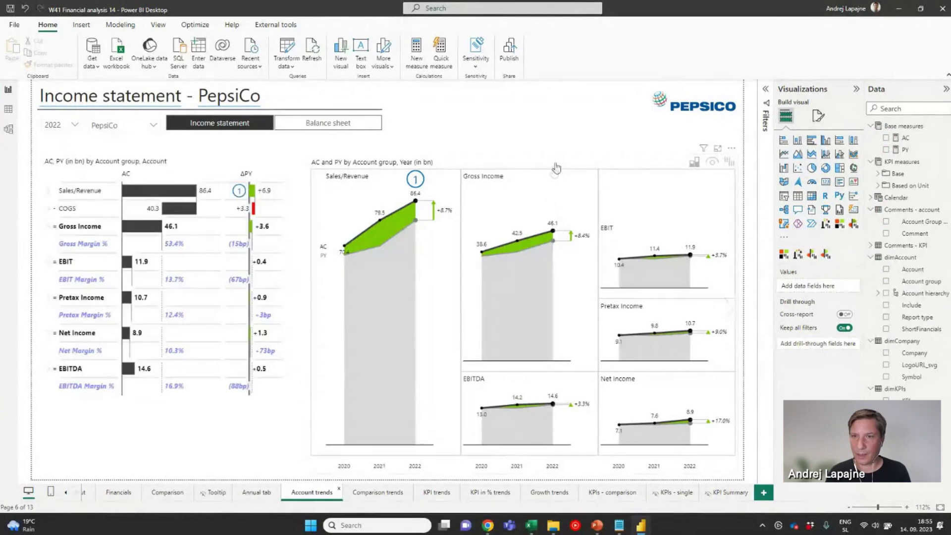
{"action": "left_click", "coordinate": [556, 168]}
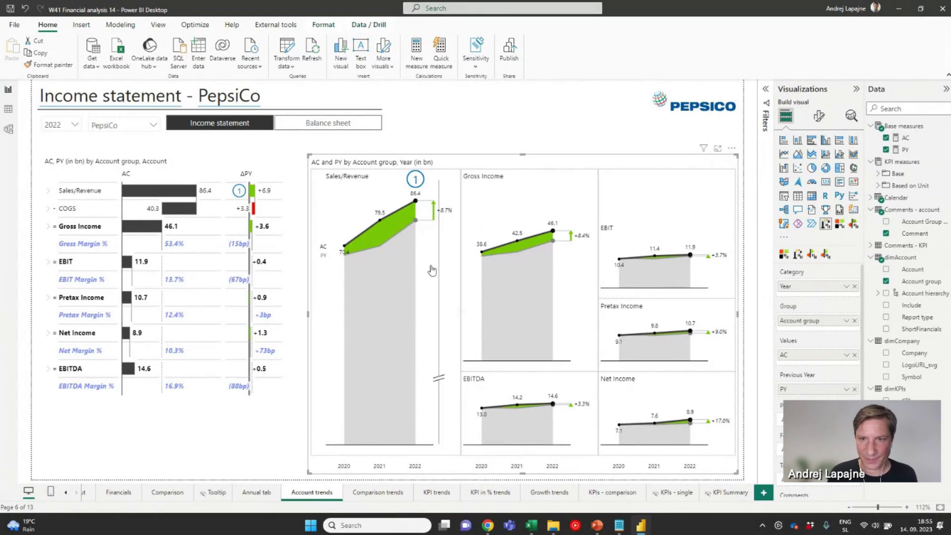
{"action": "left_click", "coordinate": [378, 492]}
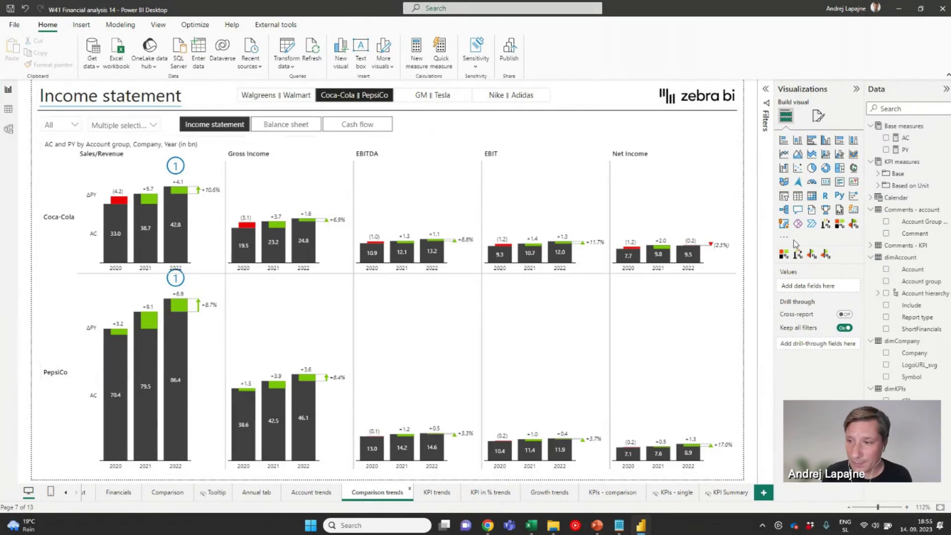
{"action": "left_click", "coordinate": [610, 142]}
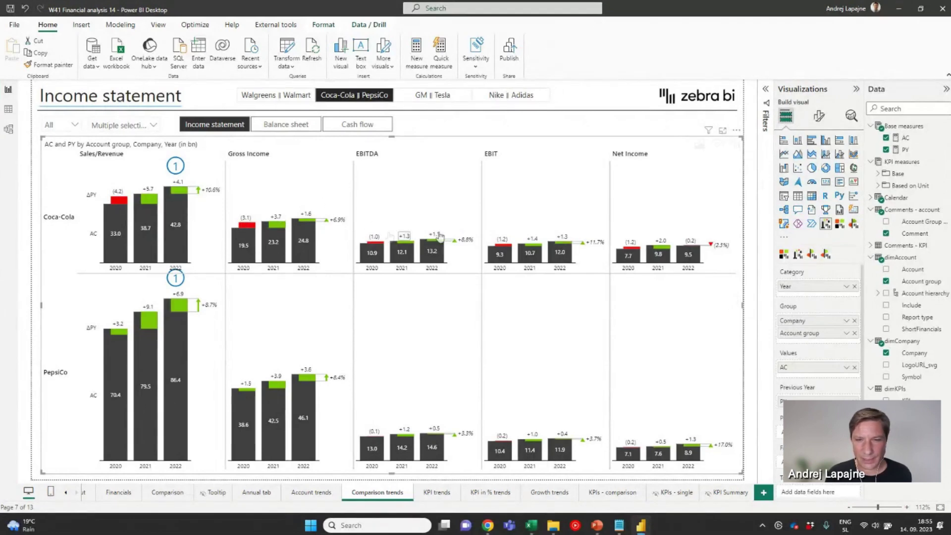
{"action": "left_click", "coordinate": [693, 237]}
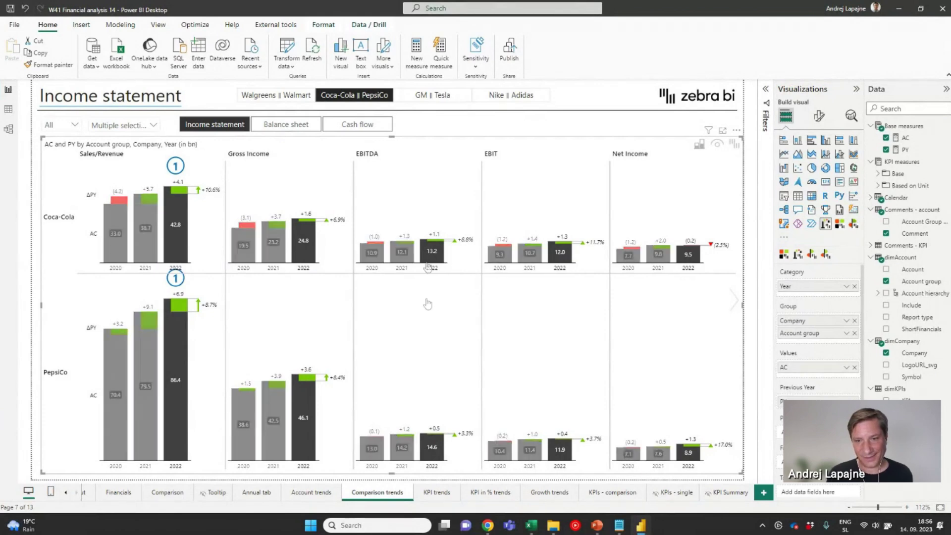
{"action": "mouse_move", "coordinate": [451, 442]}
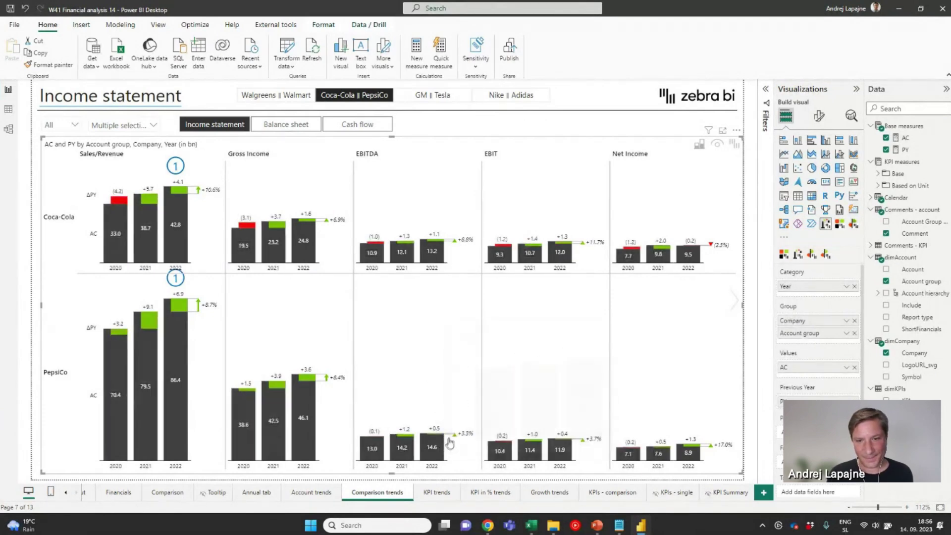